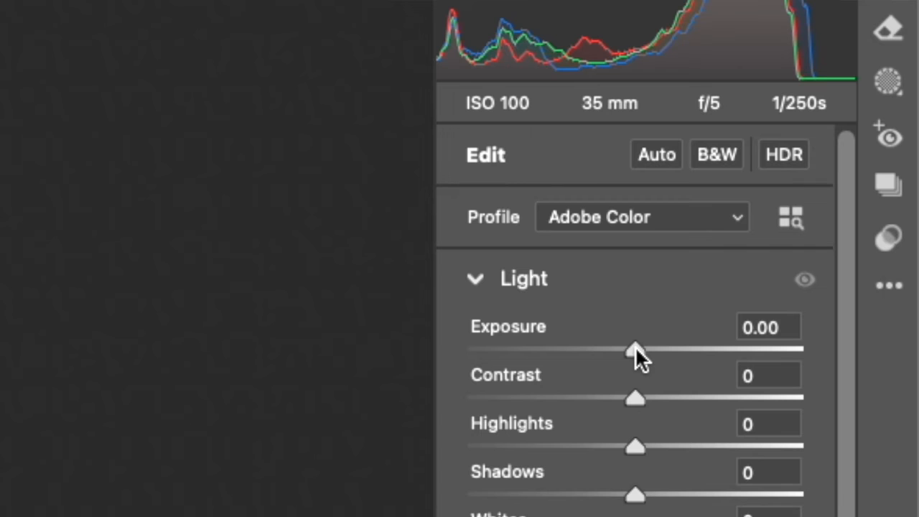
- Raise the raw photo's exposure slightly, set its saturation to +3, and open it for editing
{"action": "left_click_drag", "start_coordinate": [636, 351], "coordinate": [657, 354]}
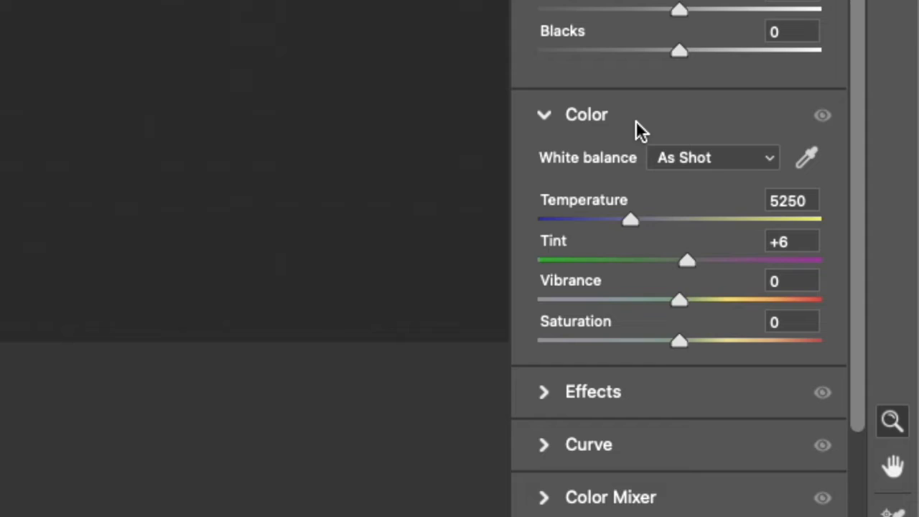
{"action": "scroll", "coordinate": [816, 287], "scroll_direction": "down", "scroll_amount": 2}
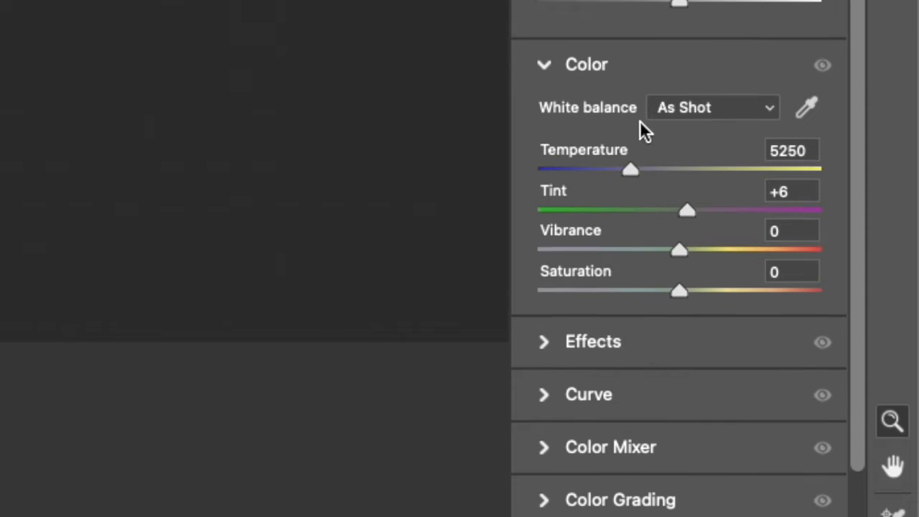
{"action": "left_click_drag", "start_coordinate": [683, 286], "coordinate": [686, 286]}
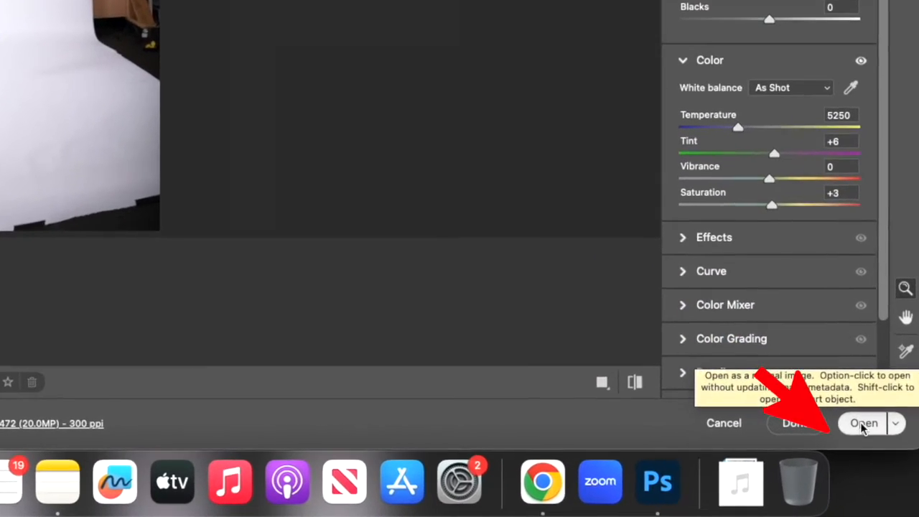
{"action": "left_click", "coordinate": [861, 423]}
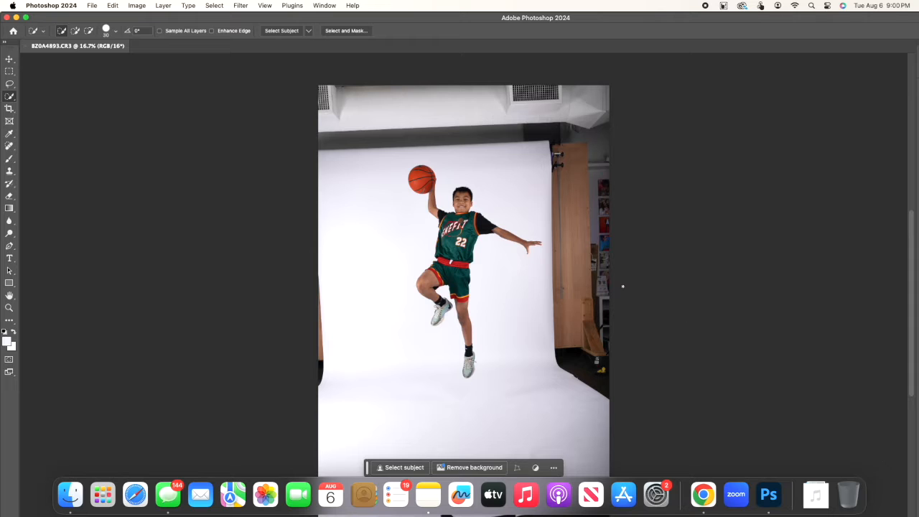
- Crop the photo to a 1:1 square about 4047 px wide around the player, extending past both side edges of the image
{"action": "scroll", "coordinate": [625, 284], "scroll_direction": "down", "scroll_amount": 3}
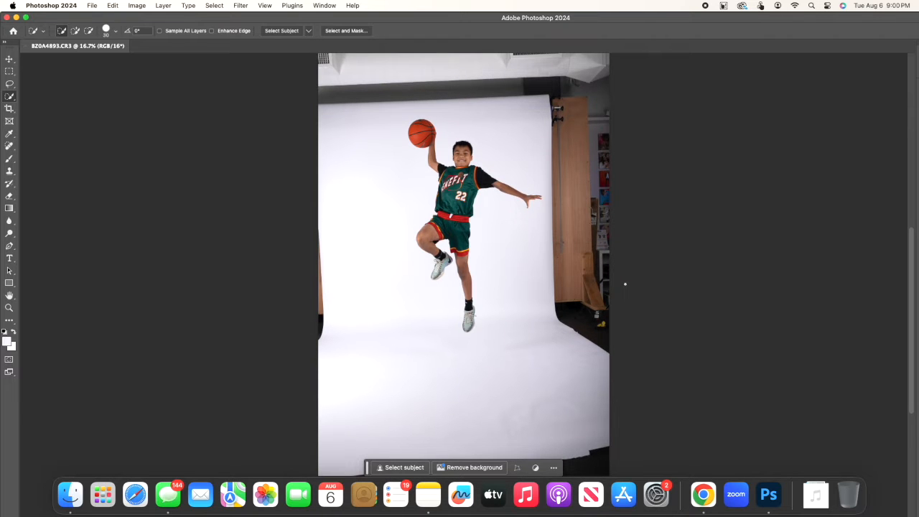
{"action": "scroll", "coordinate": [625, 285], "scroll_direction": "down", "scroll_amount": 1}
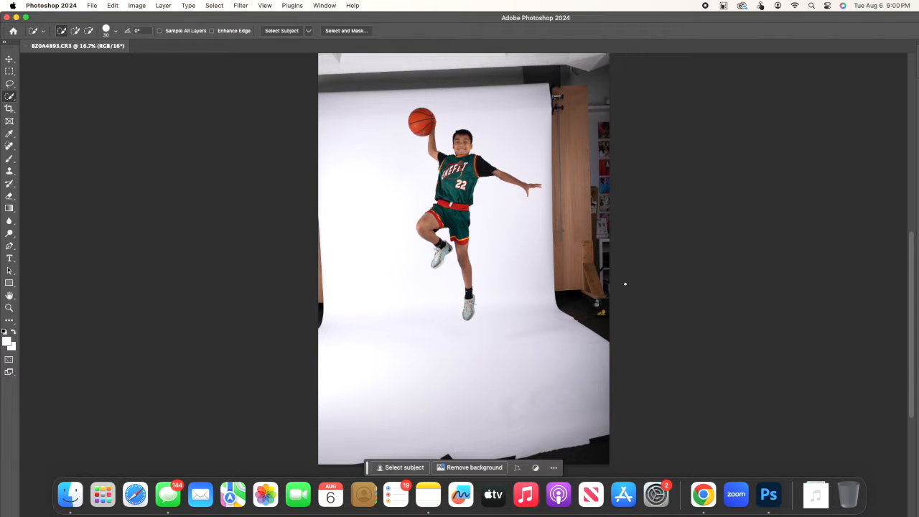
{"action": "scroll", "coordinate": [615, 245], "scroll_direction": "up", "scroll_amount": 1}
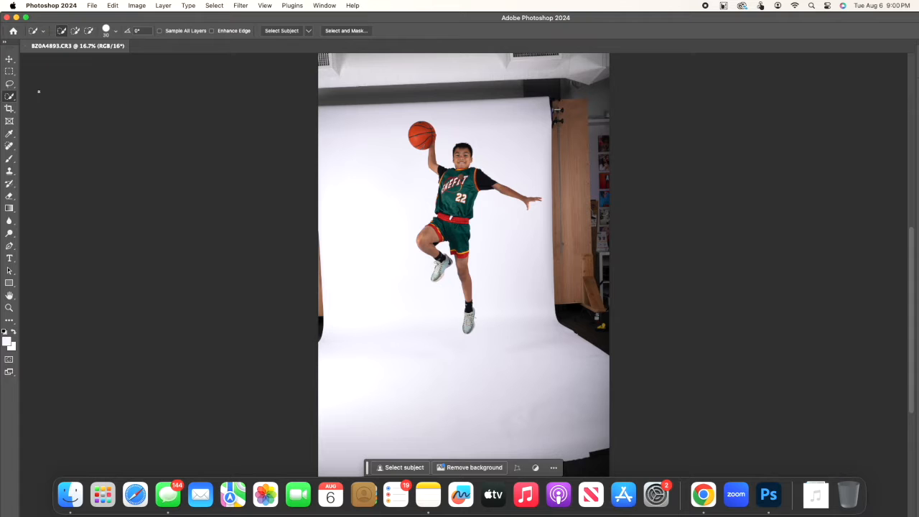
{"action": "left_click", "coordinate": [10, 107]}
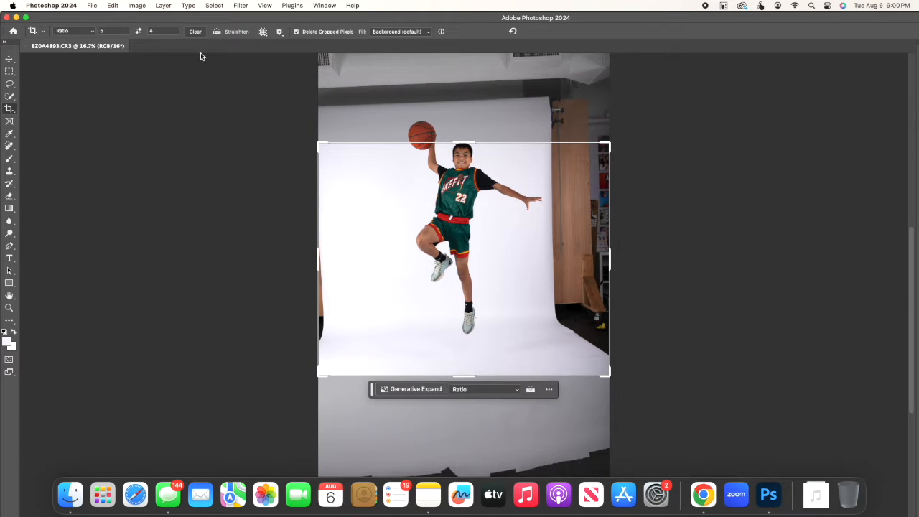
{"action": "left_click", "coordinate": [81, 31]}
{"action": "left_click", "coordinate": [81, 21]}
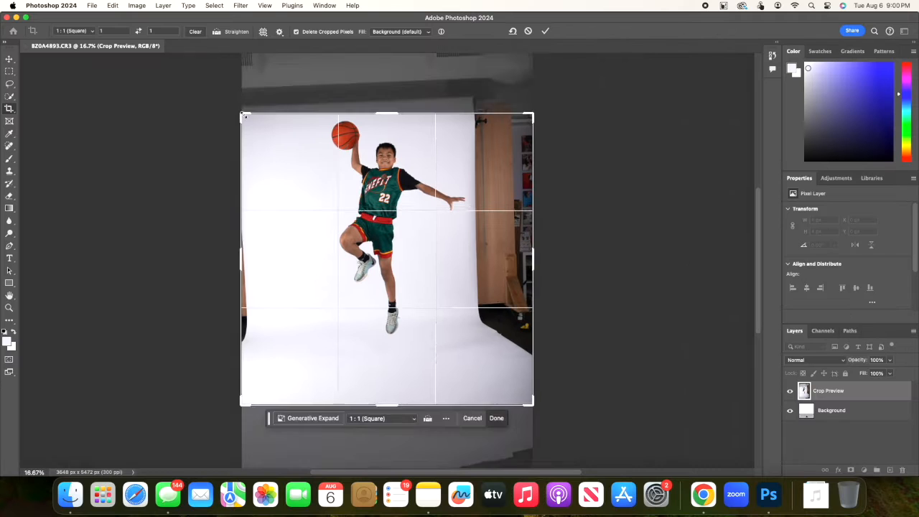
{"action": "left_click_drag", "start_coordinate": [692, 328], "coordinate": [645, 288]}
{"action": "mouse_move", "coordinate": [377, 182]}
{"action": "left_mouse_down"}
{"action": "mouse_move", "coordinate": [359, 189]}
{"action": "mouse_move", "coordinate": [366, 195]}
{"action": "left_mouse_up"}
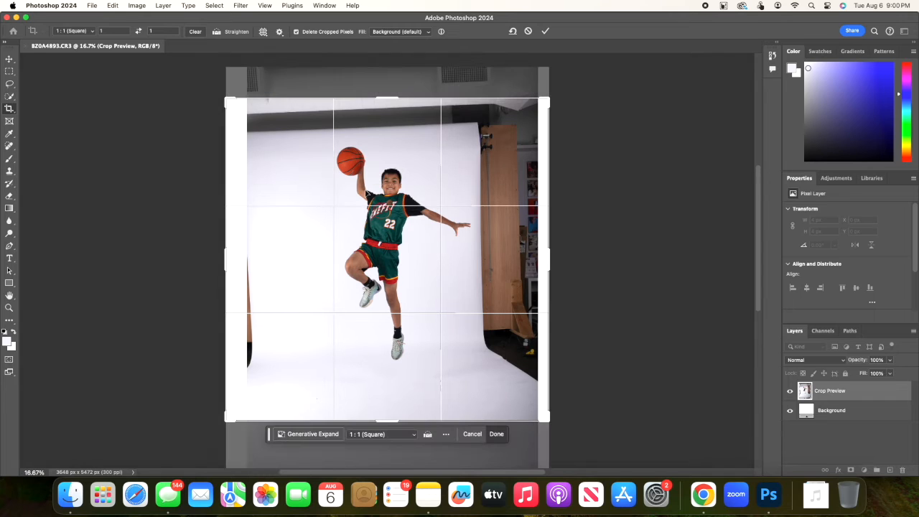
{"action": "left_click", "coordinate": [544, 31]}
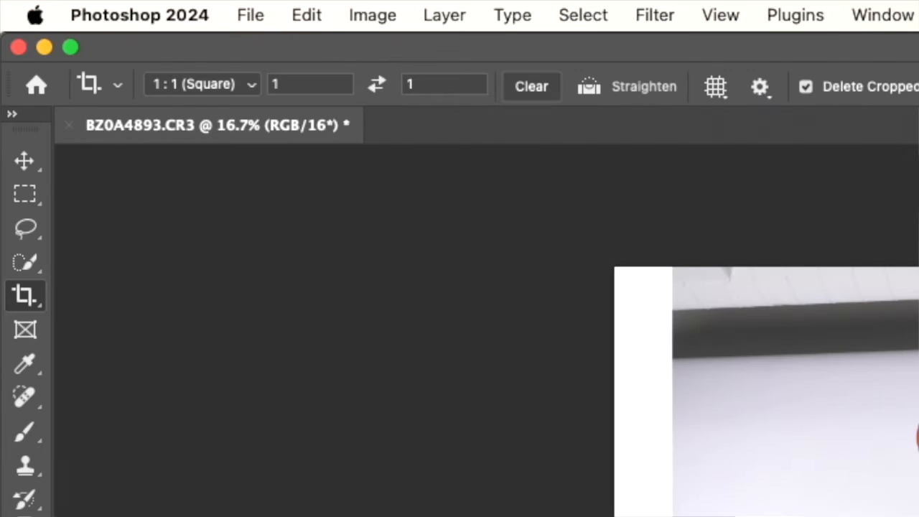
- Replace the full-height strip right of the player's outstretched hand with a Content-Aware fill and clear the selection
{"action": "left_click", "coordinate": [28, 203]}
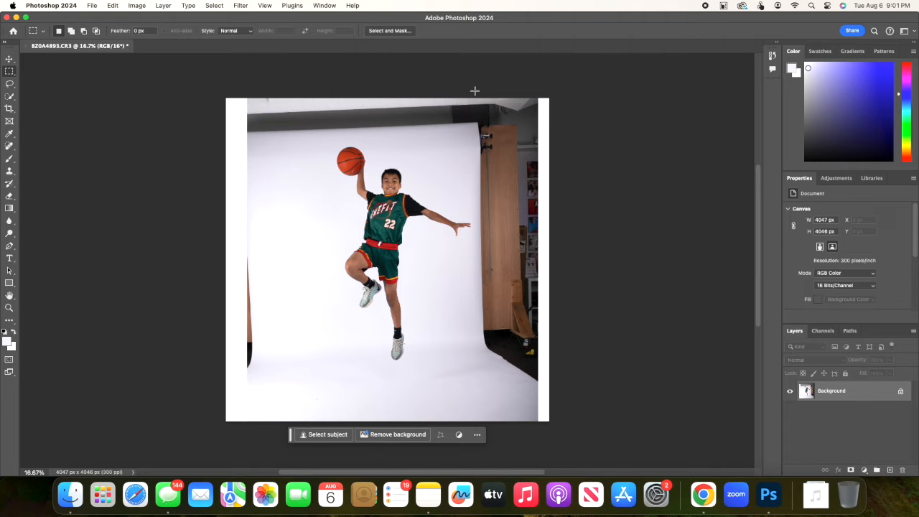
{"action": "left_click_drag", "start_coordinate": [474, 90], "coordinate": [630, 445]}
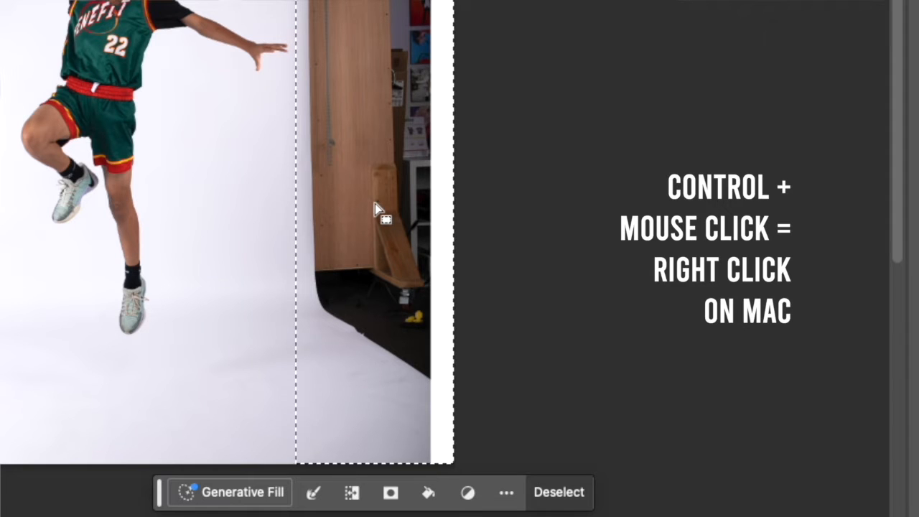
{"action": "right_click", "coordinate": [375, 208]}
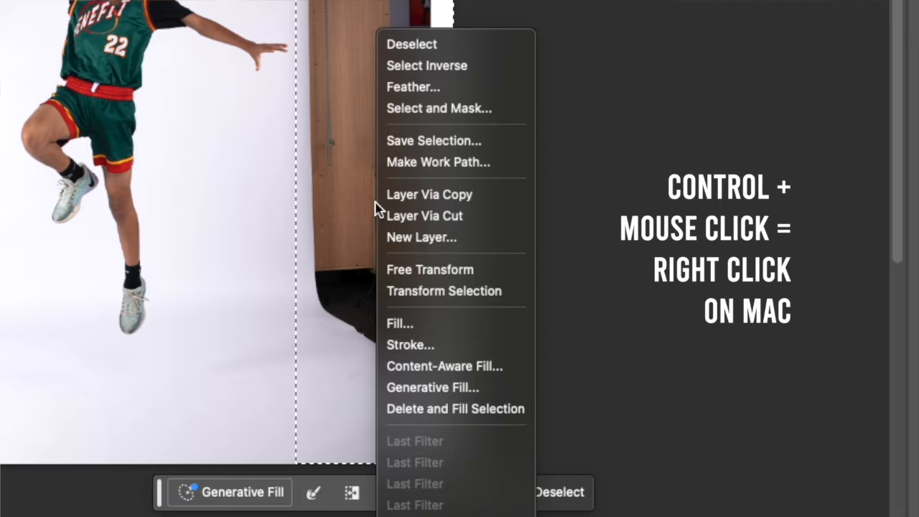
{"action": "left_click", "coordinate": [424, 328]}
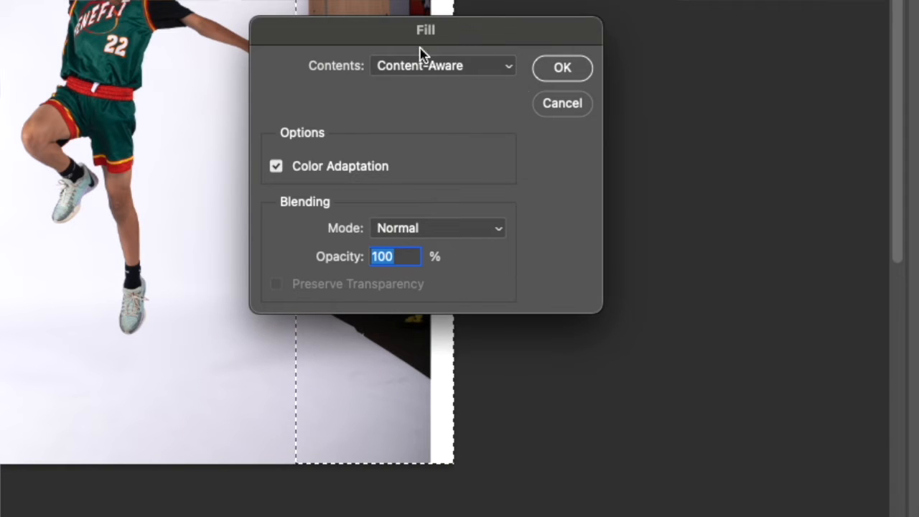
{"action": "left_click", "coordinate": [497, 66]}
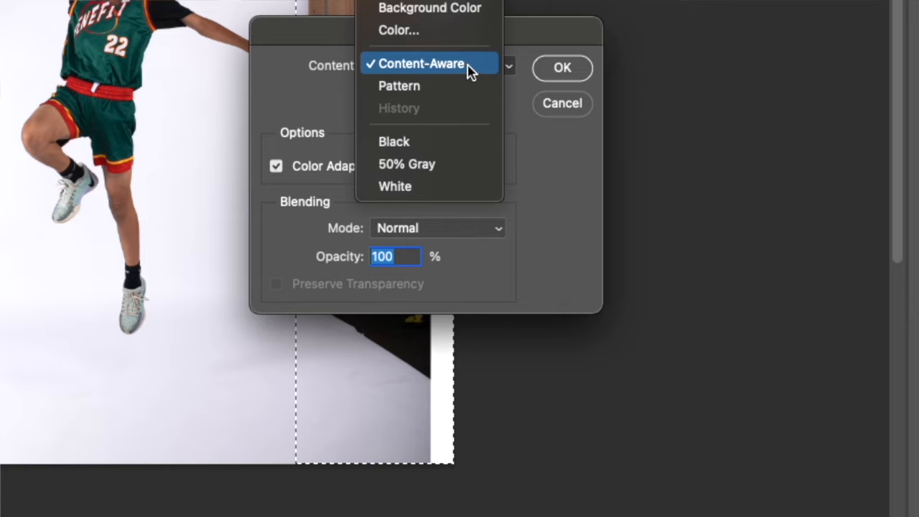
{"action": "left_click", "coordinate": [471, 66]}
{"action": "left_click", "coordinate": [557, 68]}
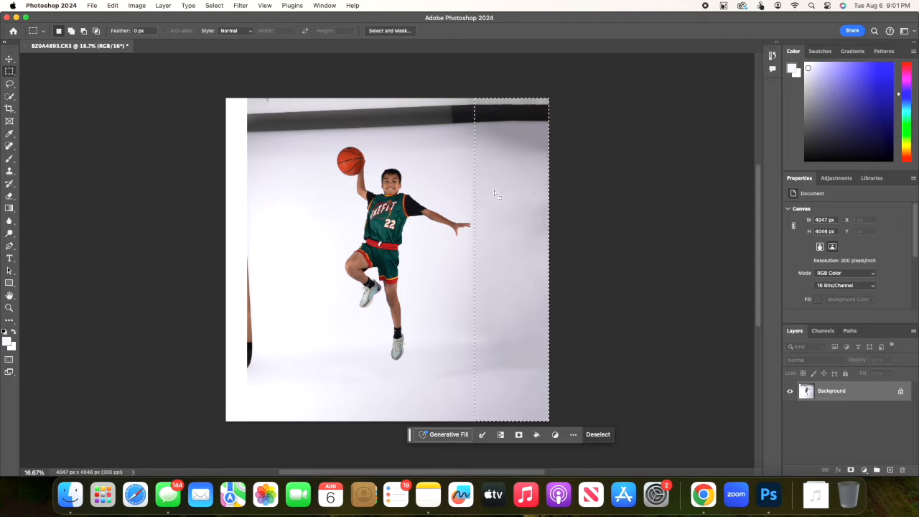
{"action": "left_click", "coordinate": [570, 303]}
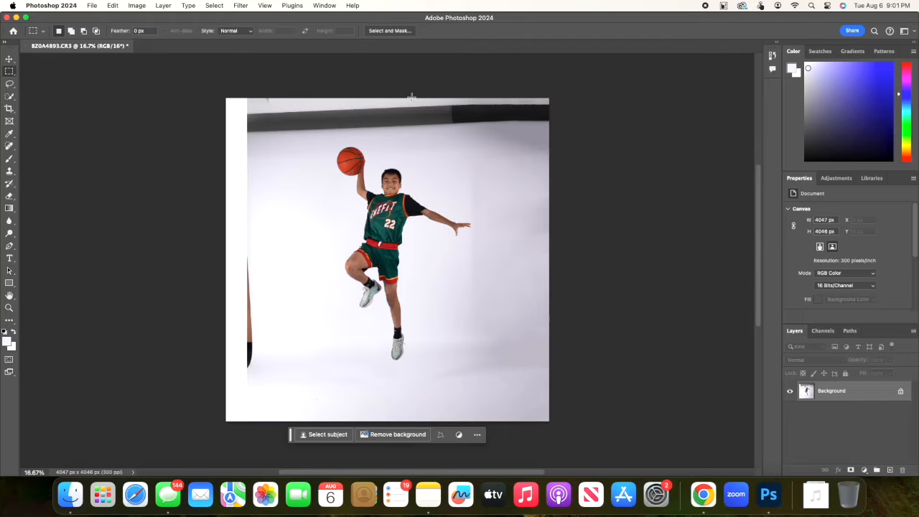
- Replace the full-height strip along the photo's left edge with a Content-Aware fill and clear the selection
{"action": "left_click_drag", "start_coordinate": [261, 91], "coordinate": [203, 283]}
{"action": "right_click", "coordinate": [229, 340]}
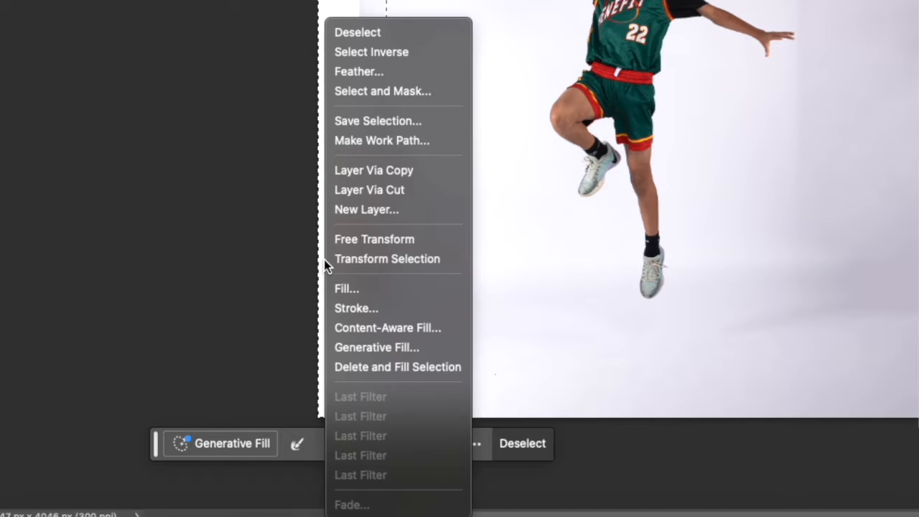
{"action": "left_click", "coordinate": [358, 290]}
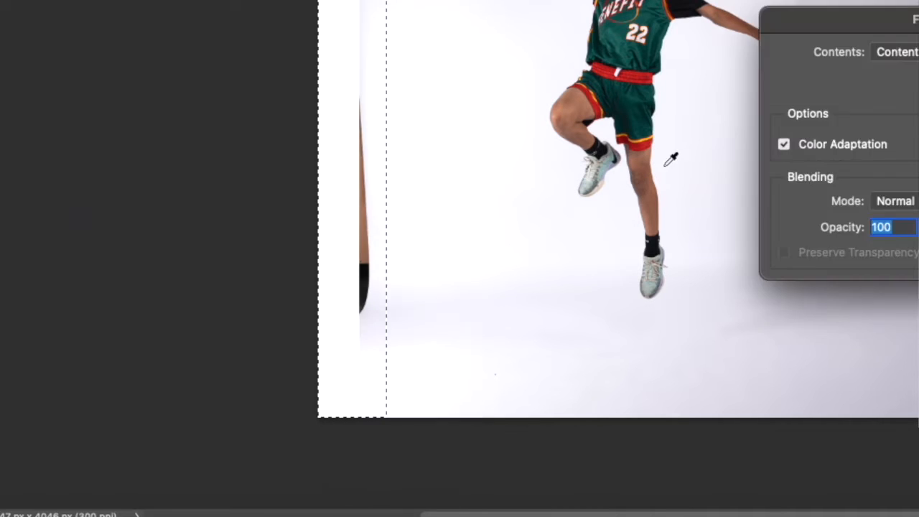
{"action": "left_click", "coordinate": [635, 139]}
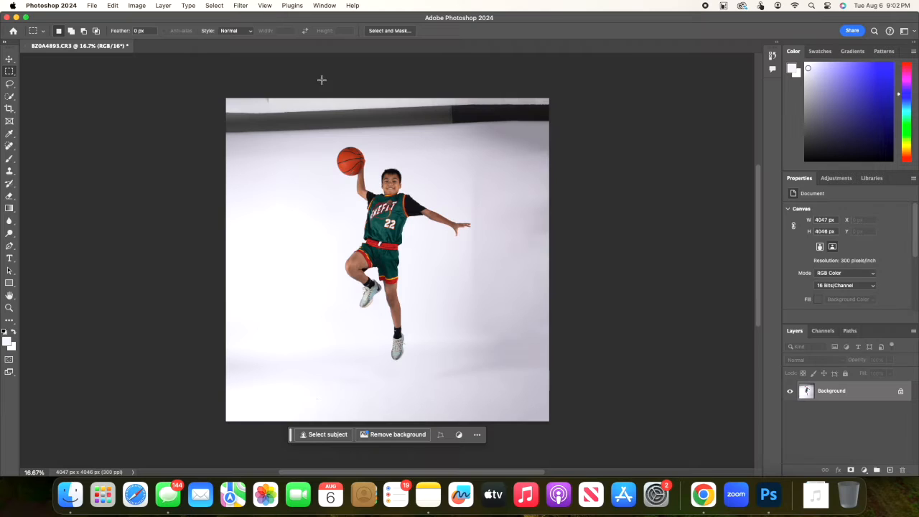
- Replace the full-width strip above the basketball, including the dark bar, with a Content-Aware fill and clear the selection
{"action": "left_click_drag", "start_coordinate": [213, 77], "coordinate": [628, 145]}
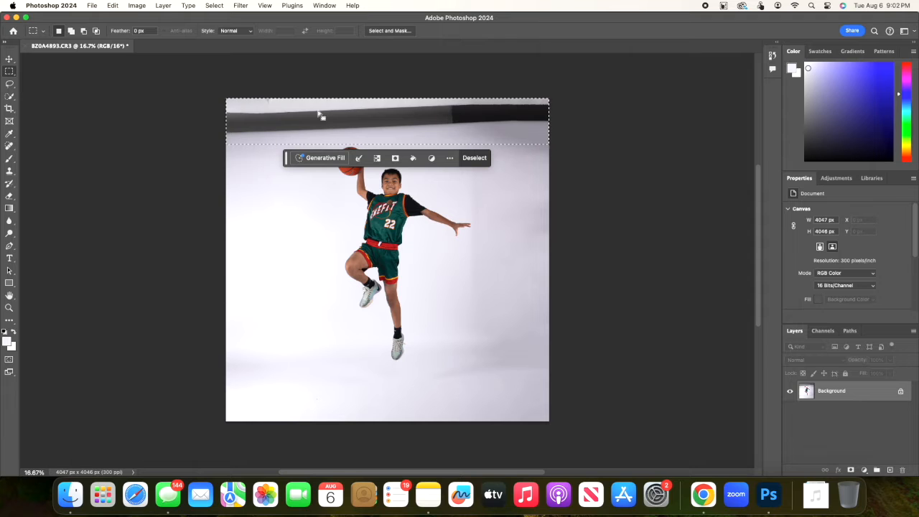
{"action": "right_click", "coordinate": [364, 127]}
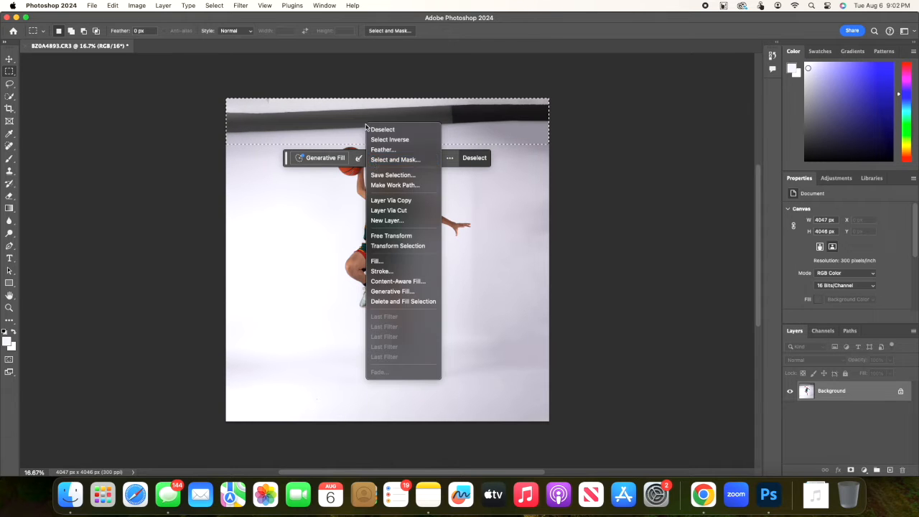
{"action": "left_click", "coordinate": [395, 261]}
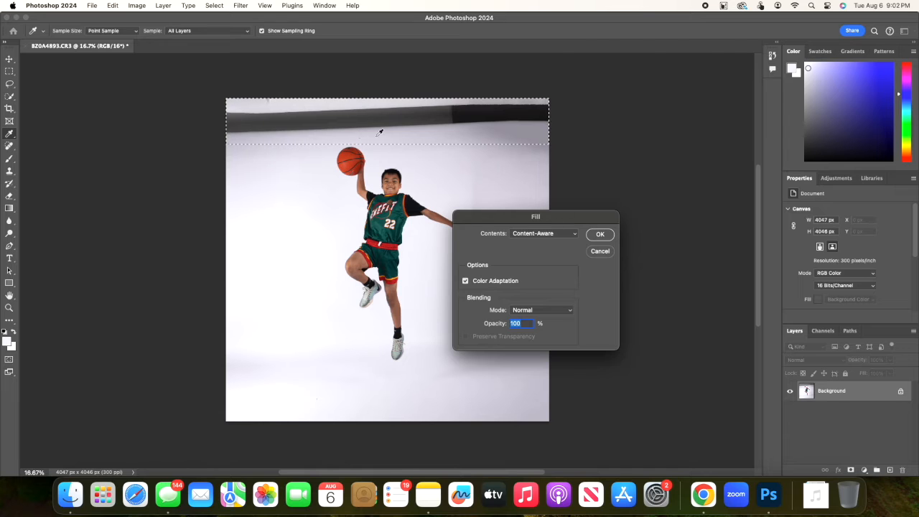
{"action": "left_click", "coordinate": [598, 235]}
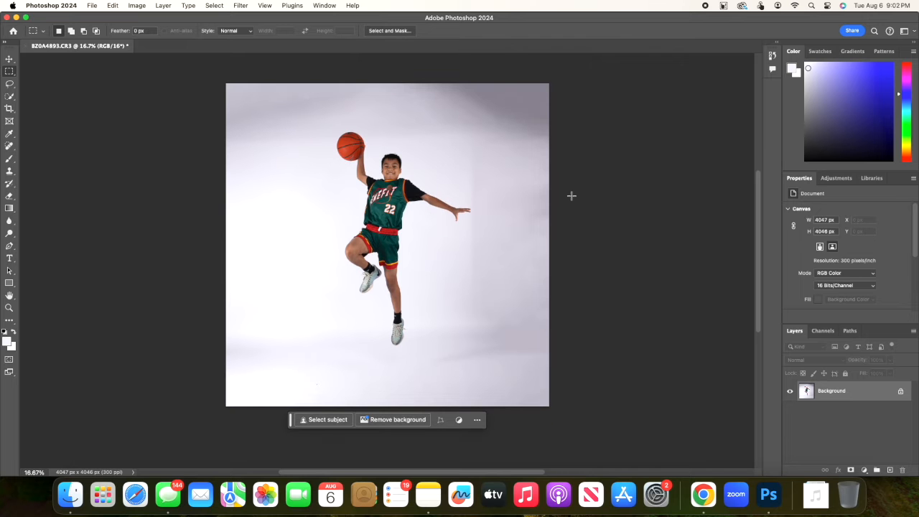
- Remove the small dark specks from the backdrop below the player's feet with the content-aware Spot Healing Brush
{"action": "scroll", "coordinate": [572, 196], "scroll_direction": "up", "scroll_amount": 2}
{"action": "scroll", "coordinate": [570, 195], "scroll_direction": "down", "scroll_amount": 5}
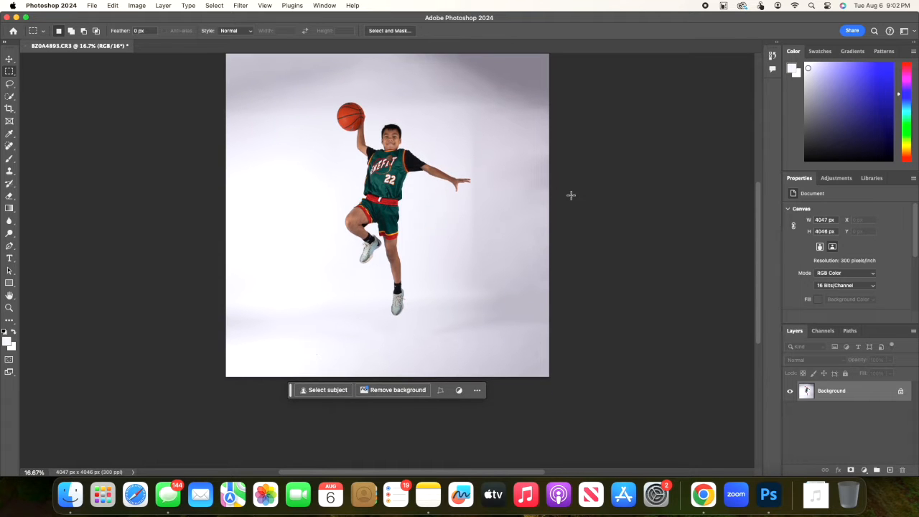
{"action": "scroll", "coordinate": [562, 203], "scroll_direction": "up", "scroll_amount": 1}
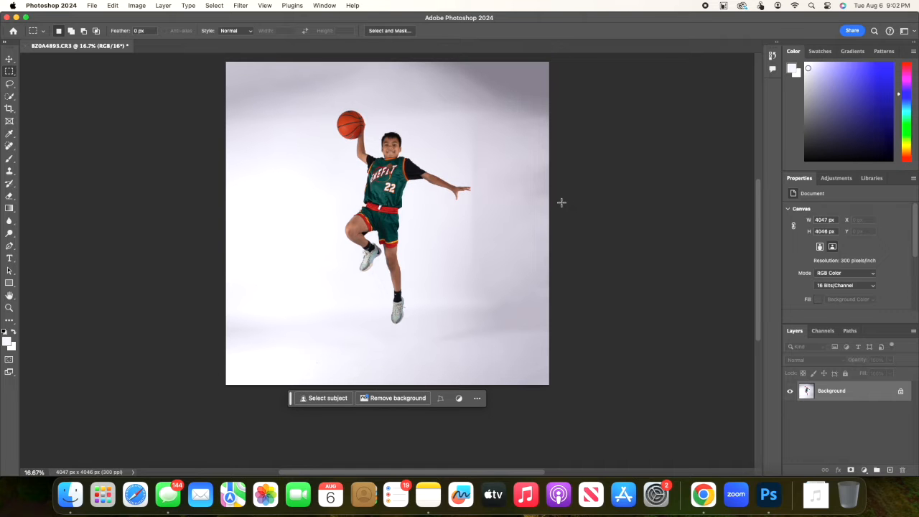
{"action": "key", "text": "super+equal"}
{"action": "key", "text": "super+equal"}
{"action": "key", "text": "super+equal"}
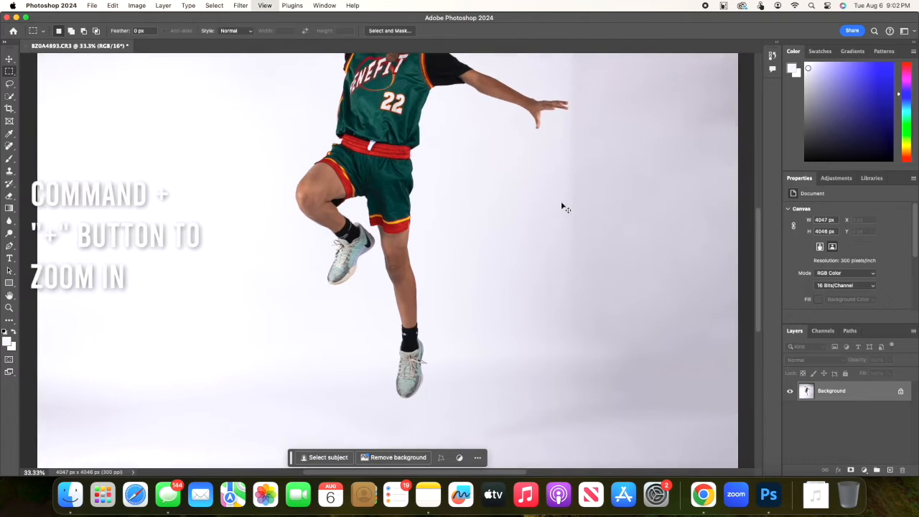
{"action": "scroll", "coordinate": [560, 201], "scroll_direction": "down", "scroll_amount": 10}
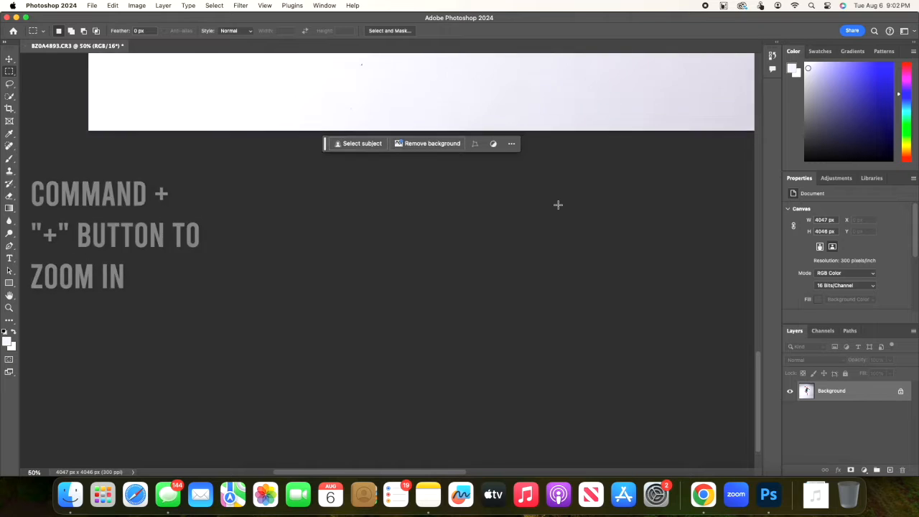
{"action": "scroll", "coordinate": [557, 204], "scroll_direction": "up", "scroll_amount": 2}
{"action": "scroll", "coordinate": [557, 205], "scroll_direction": "right", "scroll_amount": 2}
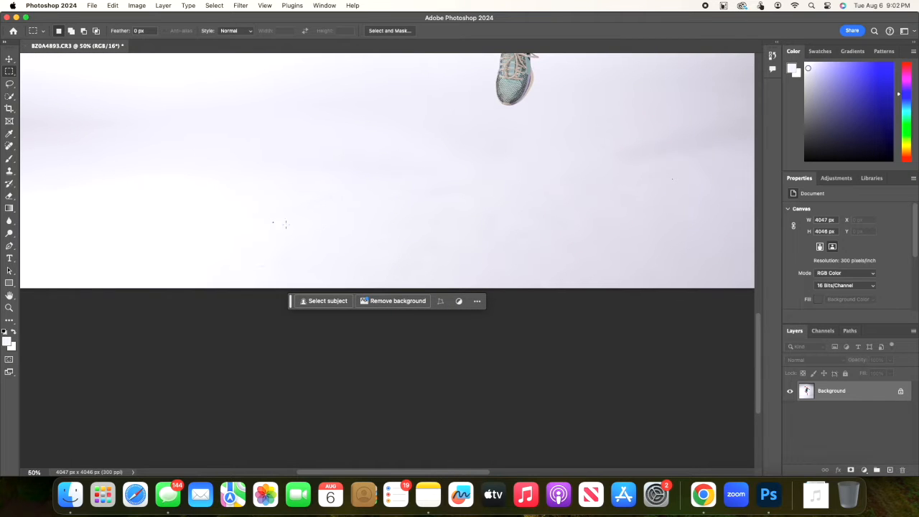
{"action": "scroll", "coordinate": [275, 222], "scroll_direction": "left", "scroll_amount": 6}
{"action": "scroll", "coordinate": [277, 222], "scroll_direction": "right", "scroll_amount": 9}
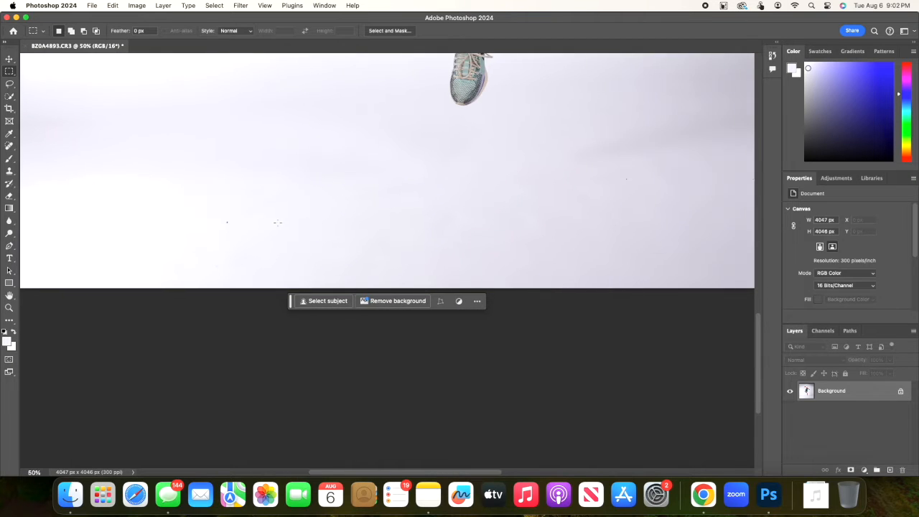
{"action": "scroll", "coordinate": [277, 222], "scroll_direction": "right", "scroll_amount": 6}
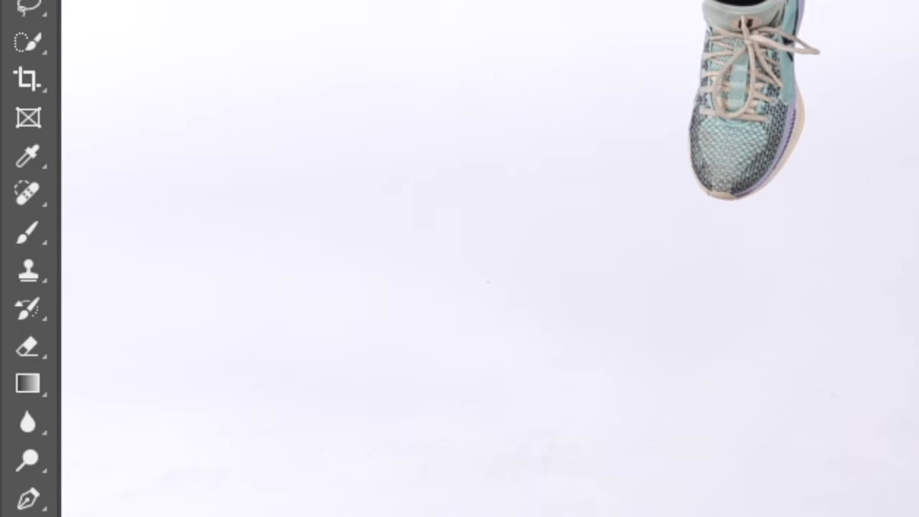
{"action": "scroll", "coordinate": [151, 198], "scroll_direction": "down", "scroll_amount": 3}
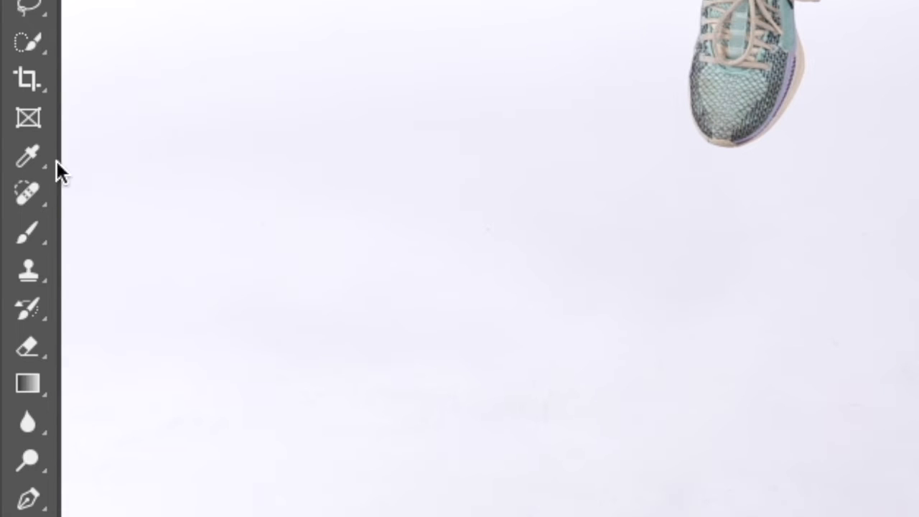
{"action": "left_click", "coordinate": [32, 188]}
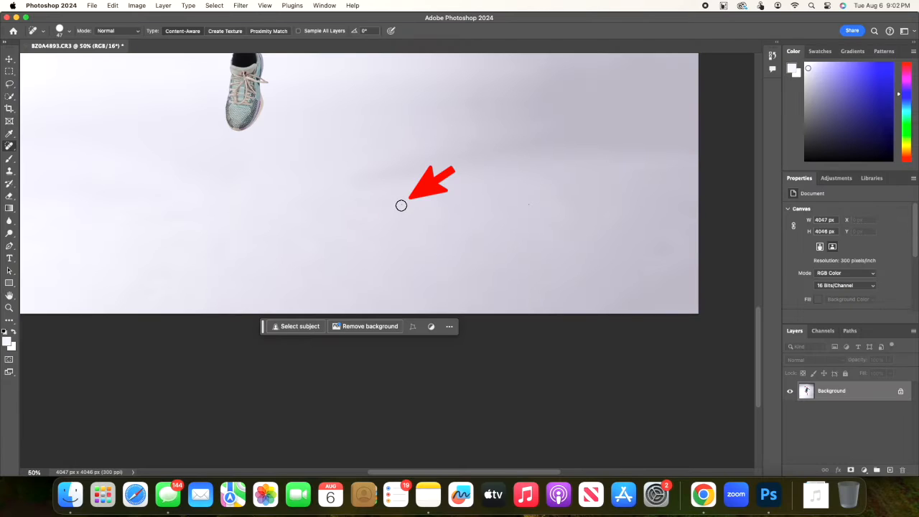
{"action": "scroll", "coordinate": [459, 236], "scroll_direction": "left", "scroll_amount": 3}
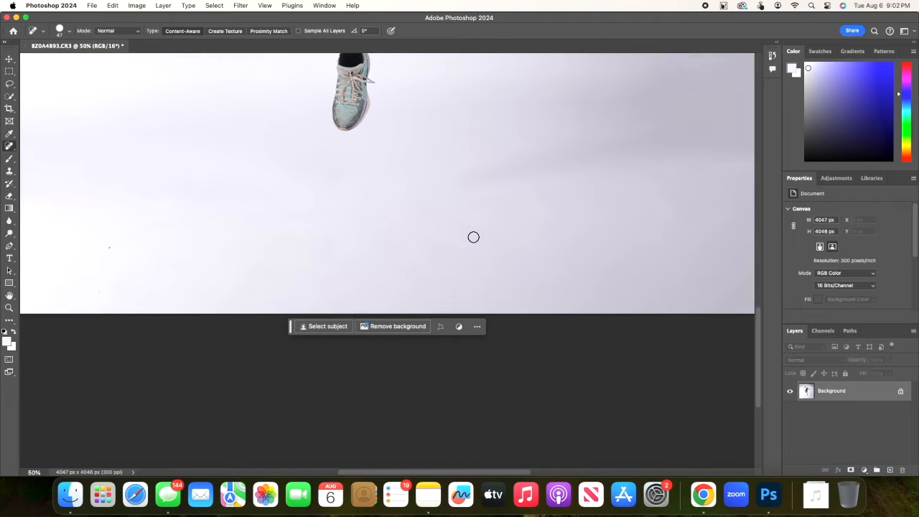
{"action": "scroll", "coordinate": [460, 240], "scroll_direction": "left", "scroll_amount": 3}
{"action": "left_click", "coordinate": [245, 247]}
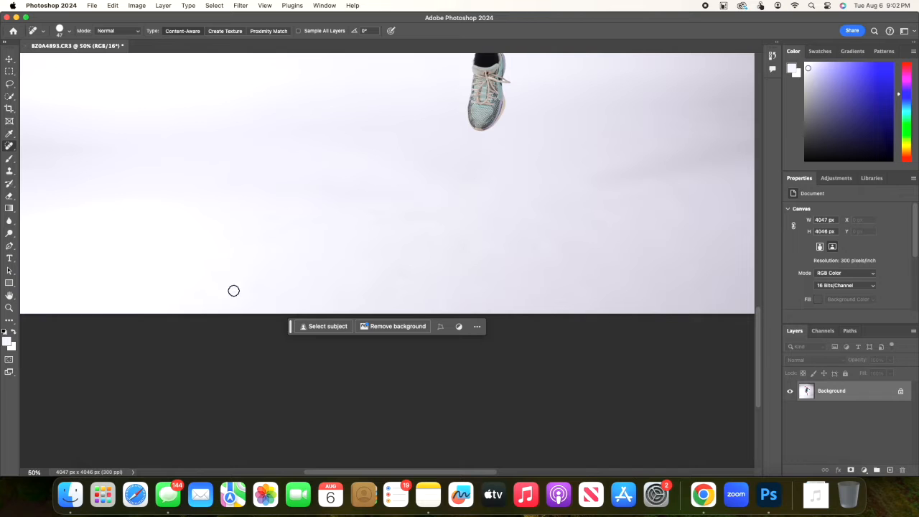
- Check the backdrop below the player and the whole square image for remaining specks
{"action": "scroll", "coordinate": [467, 262], "scroll_direction": "right", "scroll_amount": 5}
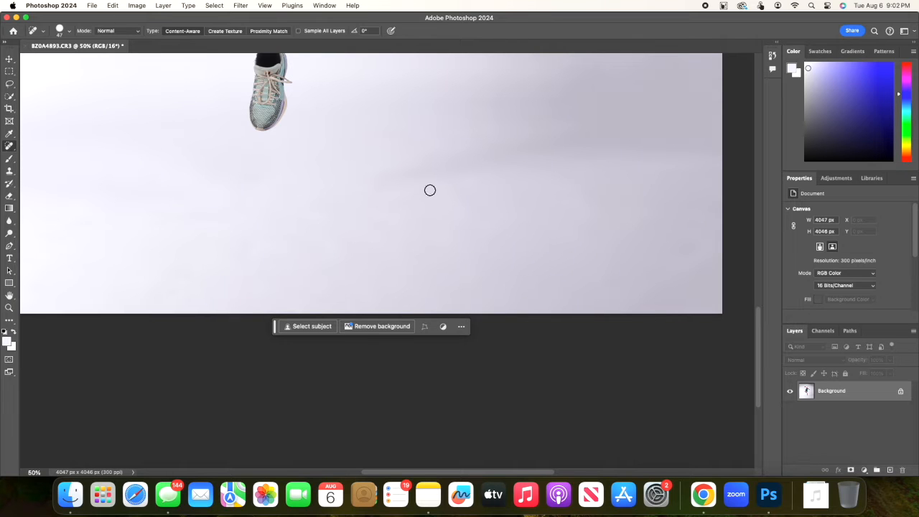
{"action": "scroll", "coordinate": [437, 248], "scroll_direction": "left", "scroll_amount": 8}
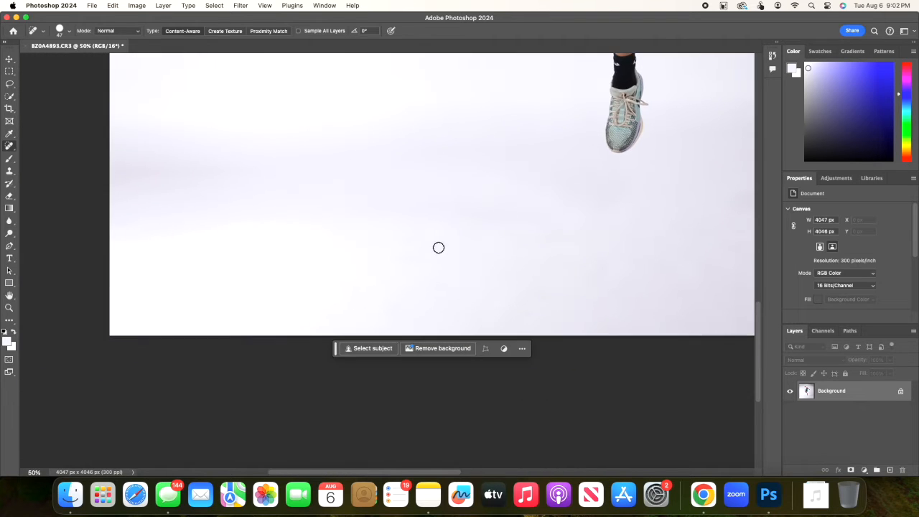
{"action": "scroll", "coordinate": [396, 283], "scroll_direction": "right", "scroll_amount": 3}
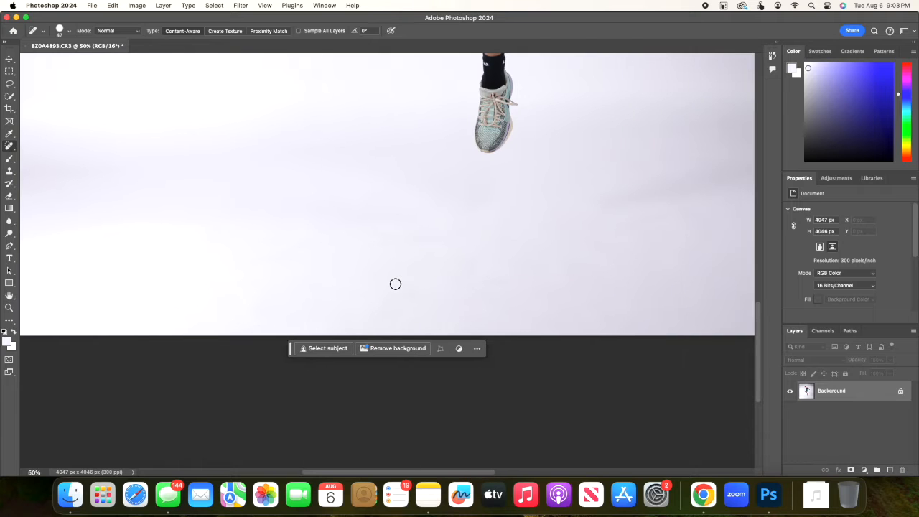
{"action": "key", "text": "super+minus"}
{"action": "key", "text": "super+minus"}
{"action": "key", "text": "super+minus"}
{"action": "key", "text": "super+minus"}
{"action": "key", "text": "super+minus"}
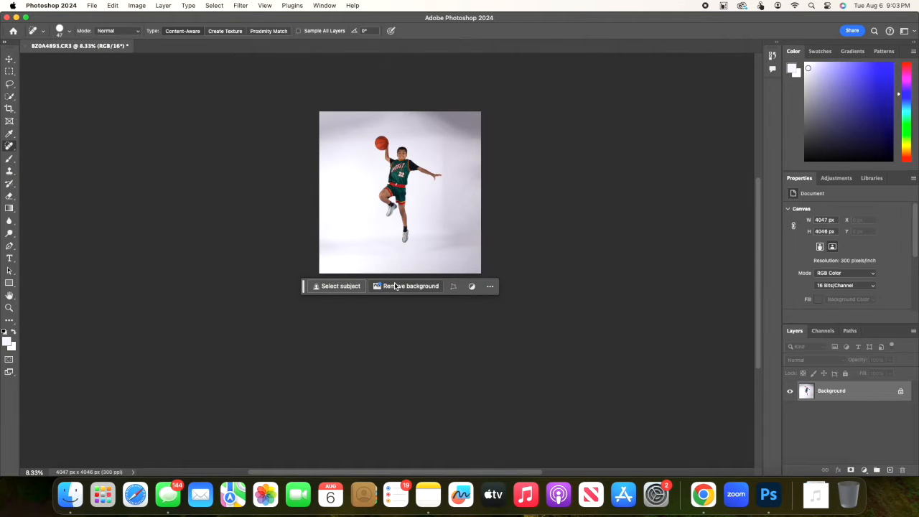
{"action": "scroll", "coordinate": [395, 285], "scroll_direction": "up", "scroll_amount": 1}
{"action": "key", "text": "super+equal"}
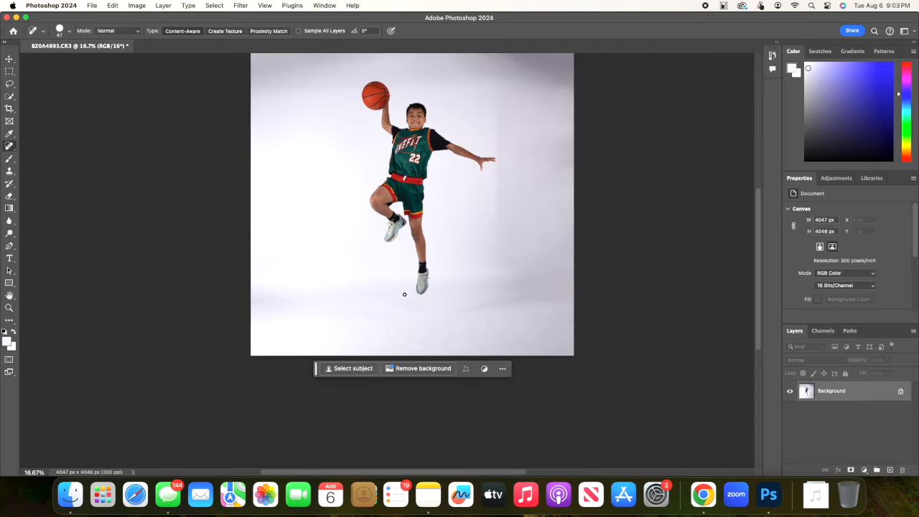
{"action": "scroll", "coordinate": [548, 266], "scroll_direction": "up", "scroll_amount": 2}
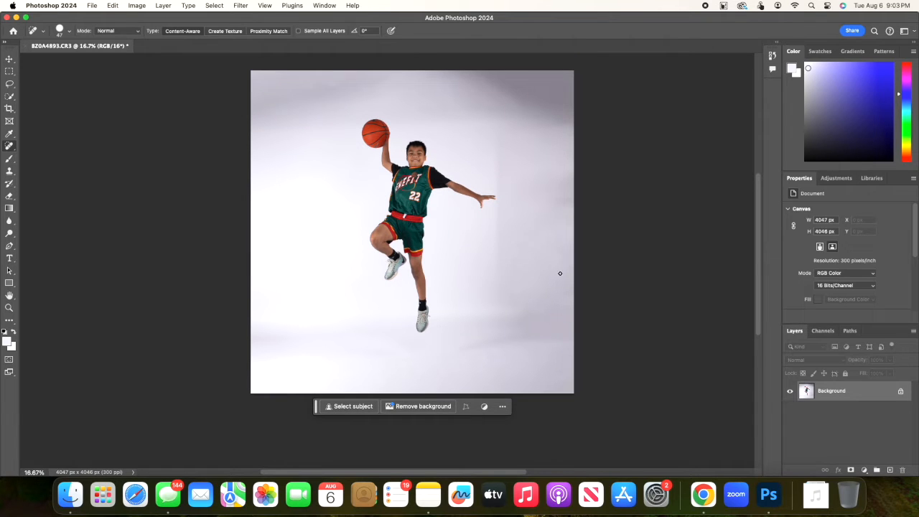
- Select the player and basketball with the Object Selection tool, enclosing them in a rectangle about 1915 px wide and 3008 px high
{"action": "right_click", "coordinate": [14, 87]}
{"action": "left_click", "coordinate": [36, 66]}
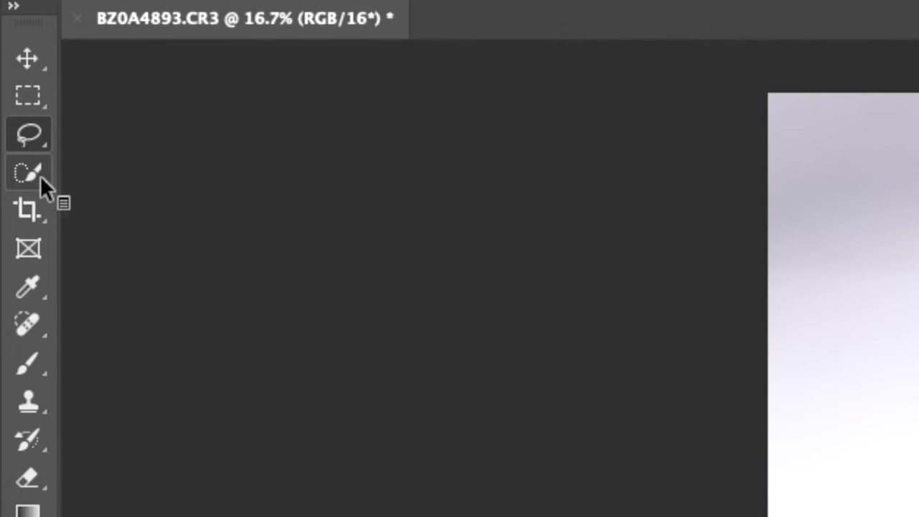
{"action": "right_click", "coordinate": [40, 175]}
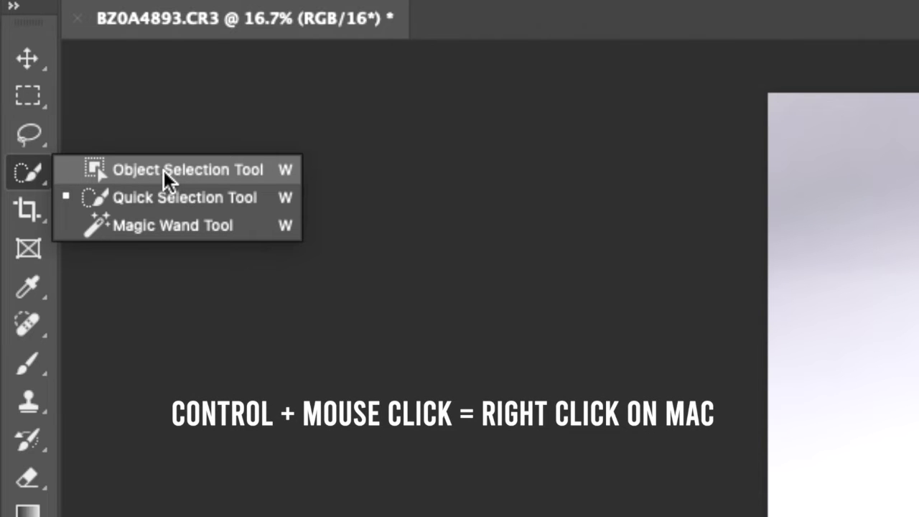
{"action": "left_click", "coordinate": [35, 176]}
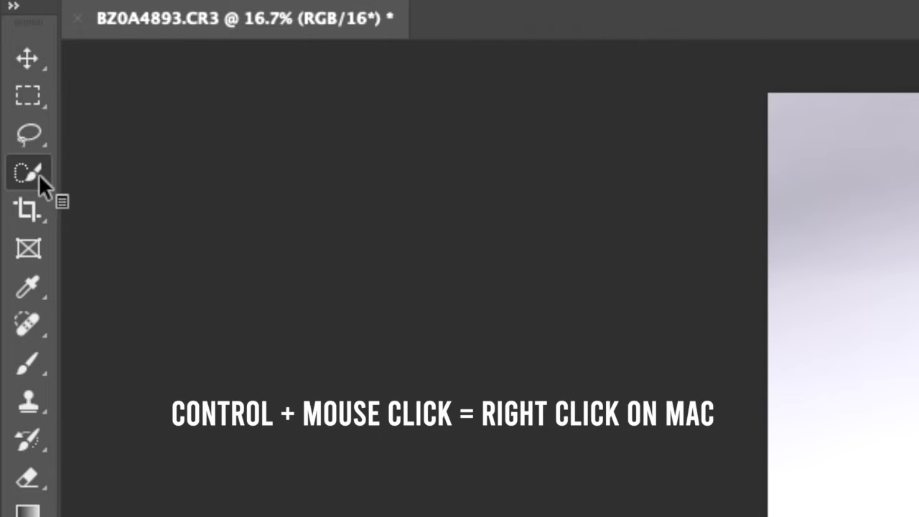
{"action": "right_click", "coordinate": [38, 174]}
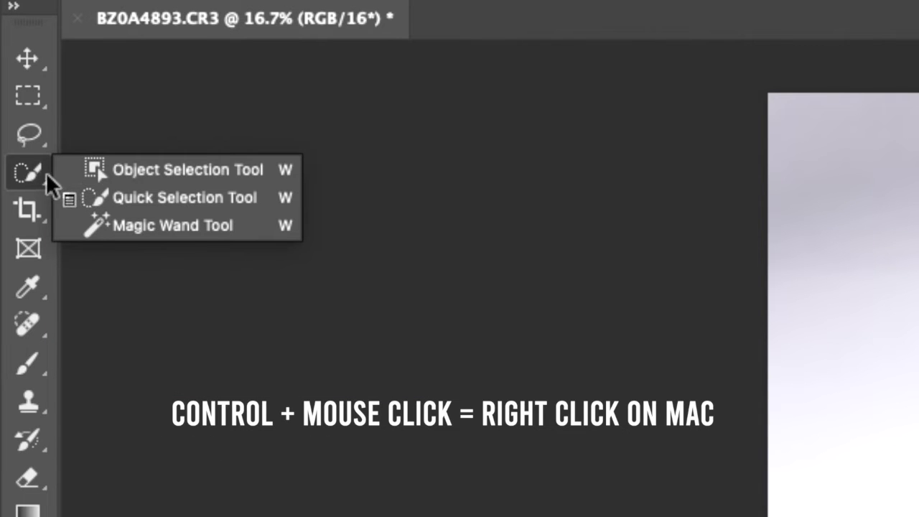
{"action": "left_click", "coordinate": [155, 169]}
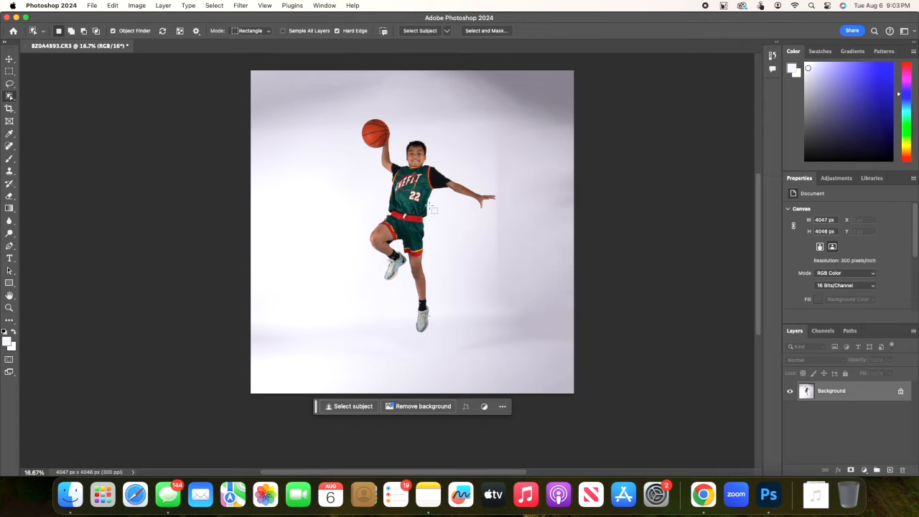
{"action": "scroll", "coordinate": [402, 208], "scroll_direction": "up", "scroll_amount": 1}
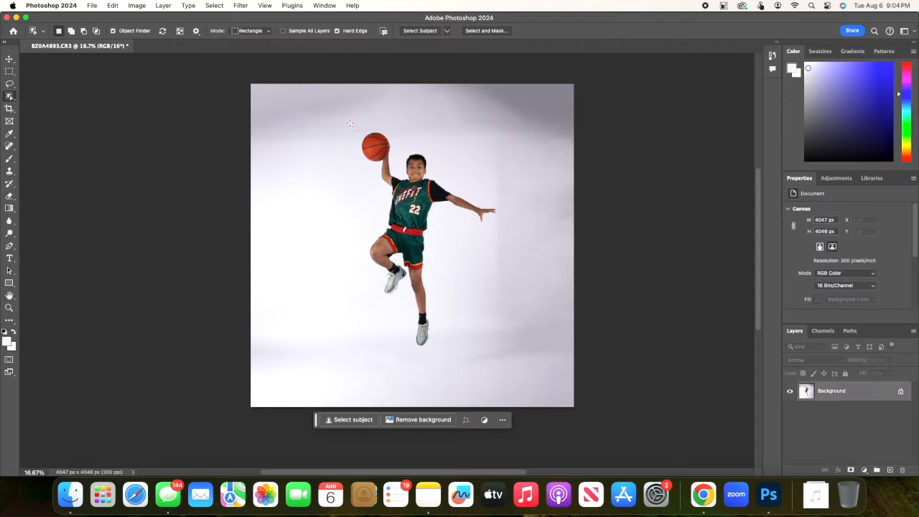
{"action": "left_click_drag", "start_coordinate": [349, 124], "coordinate": [501, 365]}
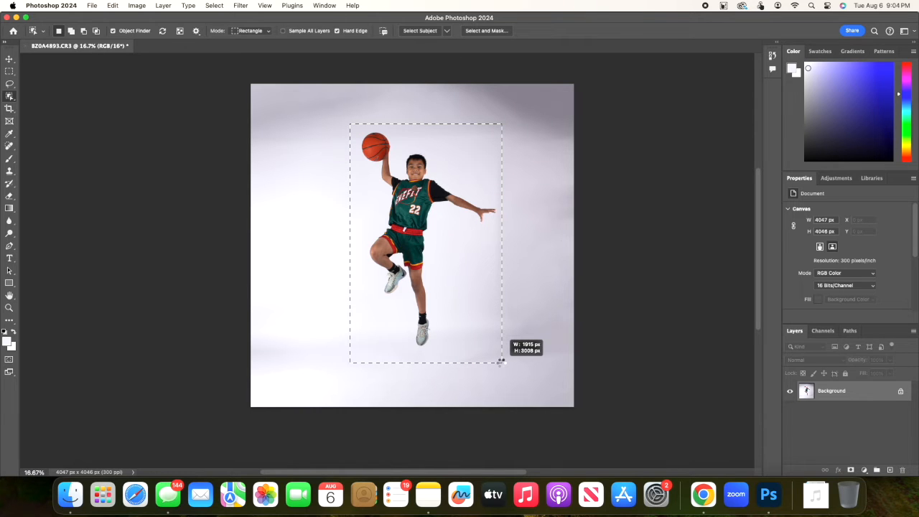
{"action": "left_click_drag", "start_coordinate": [501, 362], "coordinate": [501, 362]}
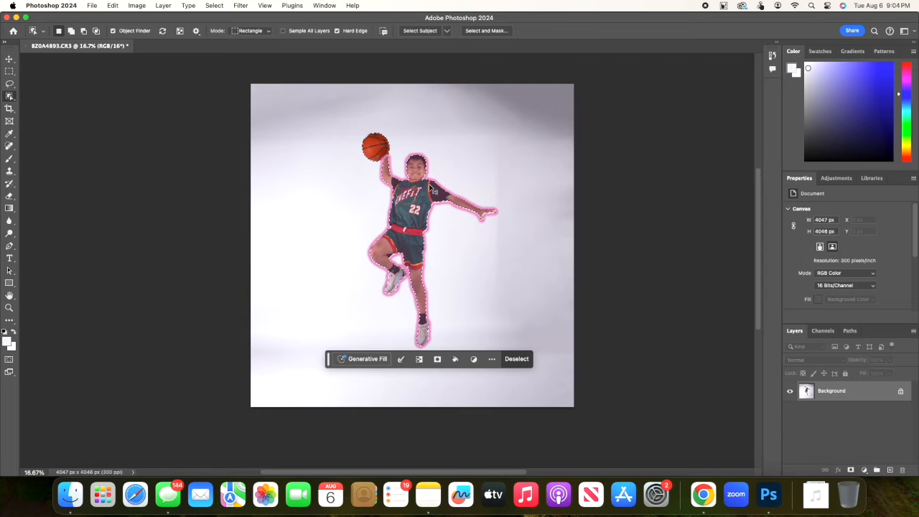
- Examine the selection outline around the basketball, head, arms, legs and shoes at 50% zoom, and clear the selection
{"action": "key", "text": "super+plus"}
{"action": "key", "text": "super+plus"}
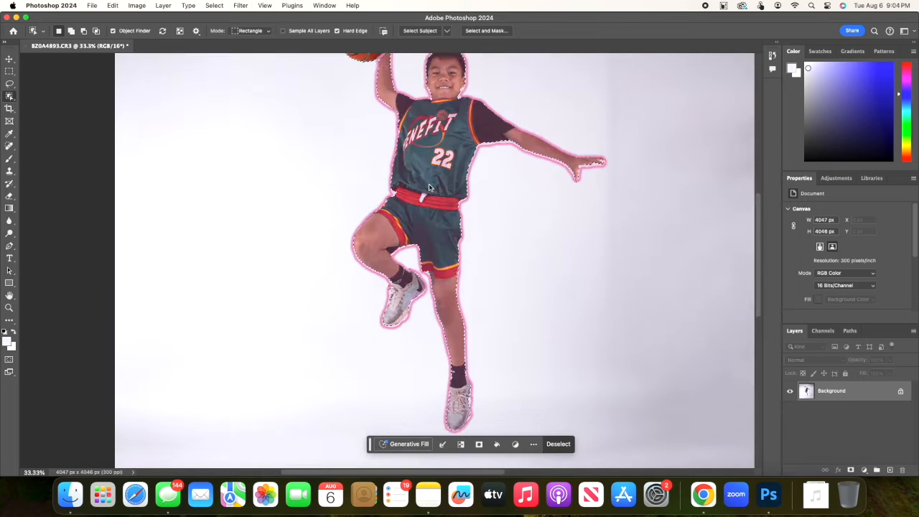
{"action": "key", "text": "super+plus"}
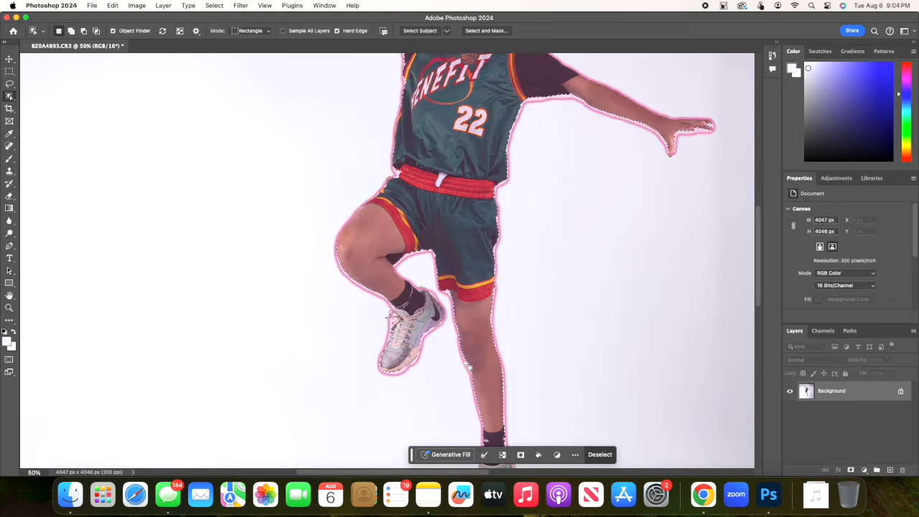
{"action": "scroll", "coordinate": [393, 260], "scroll_direction": "up", "scroll_amount": 5}
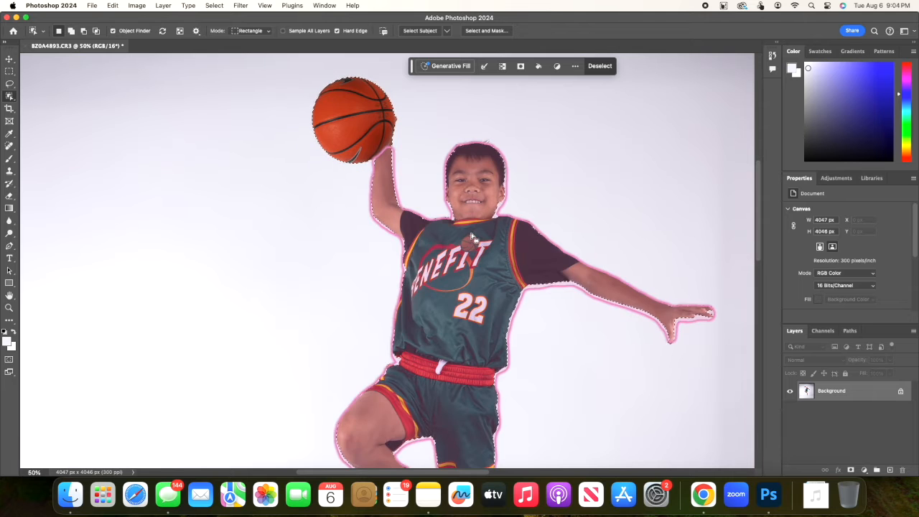
{"action": "scroll", "coordinate": [646, 284], "scroll_direction": "down", "scroll_amount": 2}
{"action": "scroll", "coordinate": [645, 287], "scroll_direction": "down", "scroll_amount": 6}
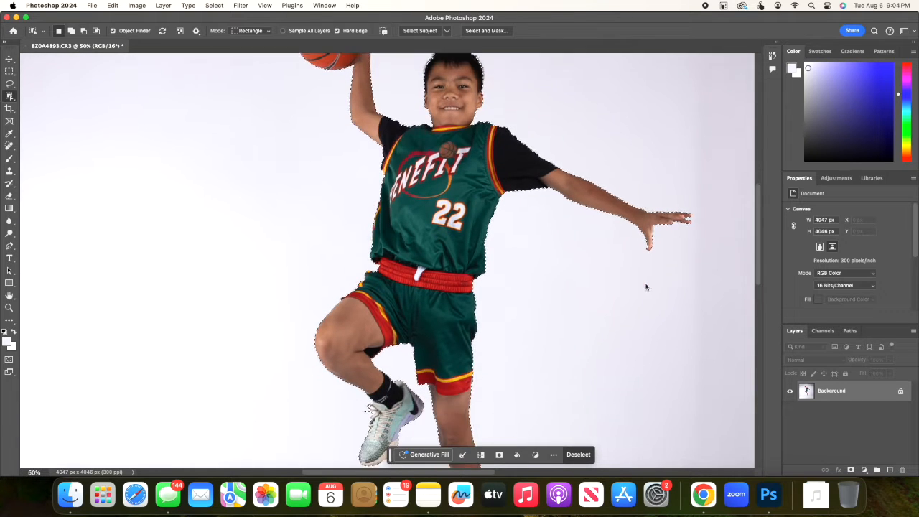
{"action": "scroll", "coordinate": [474, 266], "scroll_direction": "down", "scroll_amount": 4}
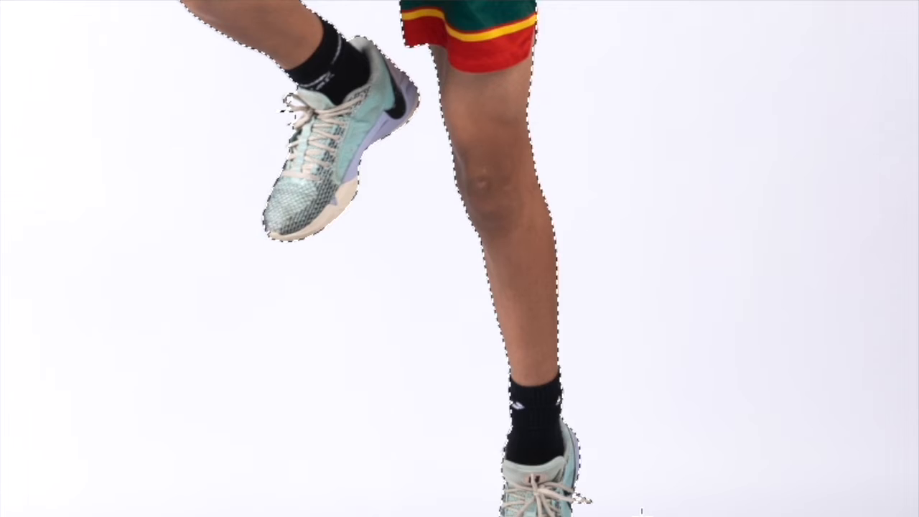
{"action": "scroll", "coordinate": [547, 266], "scroll_direction": "up", "scroll_amount": 5}
{"action": "scroll", "coordinate": [638, 511], "scroll_direction": "up", "scroll_amount": 10}
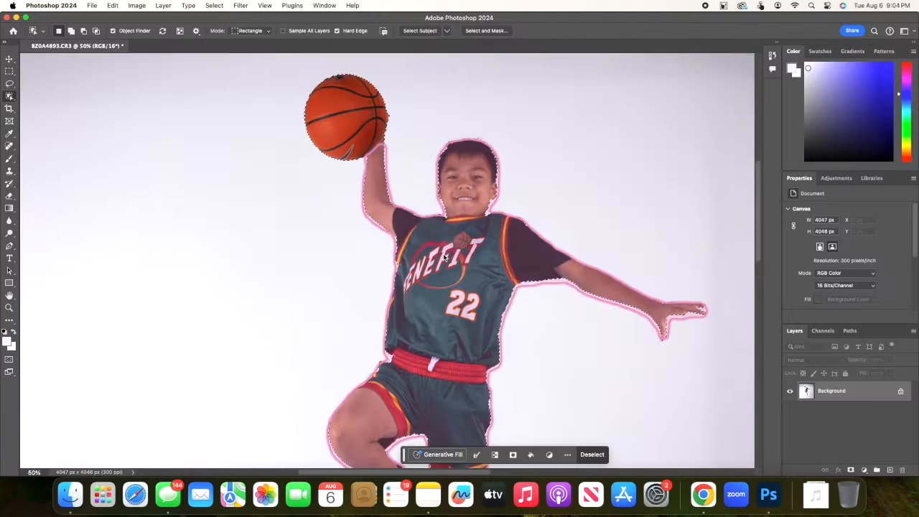
{"action": "scroll", "coordinate": [515, 486], "scroll_direction": "down", "scroll_amount": 2}
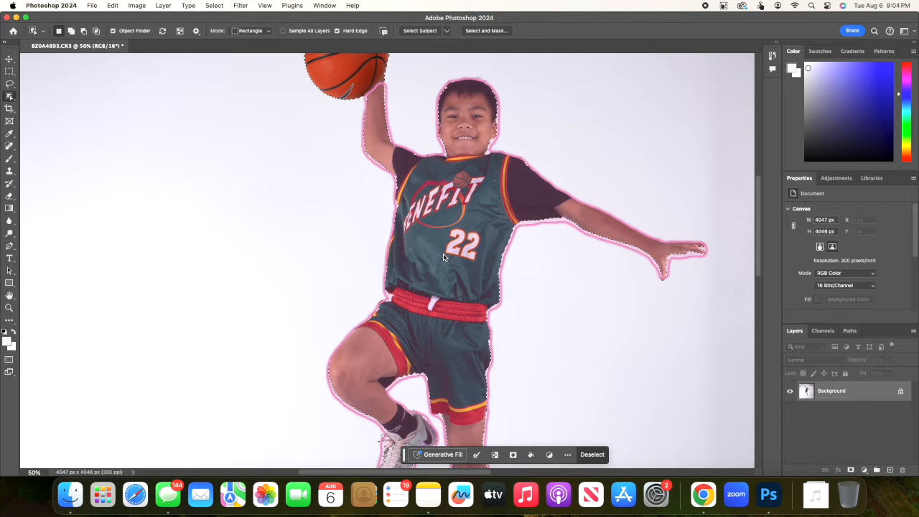
{"action": "scroll", "coordinate": [460, 273], "scroll_direction": "down", "scroll_amount": 2}
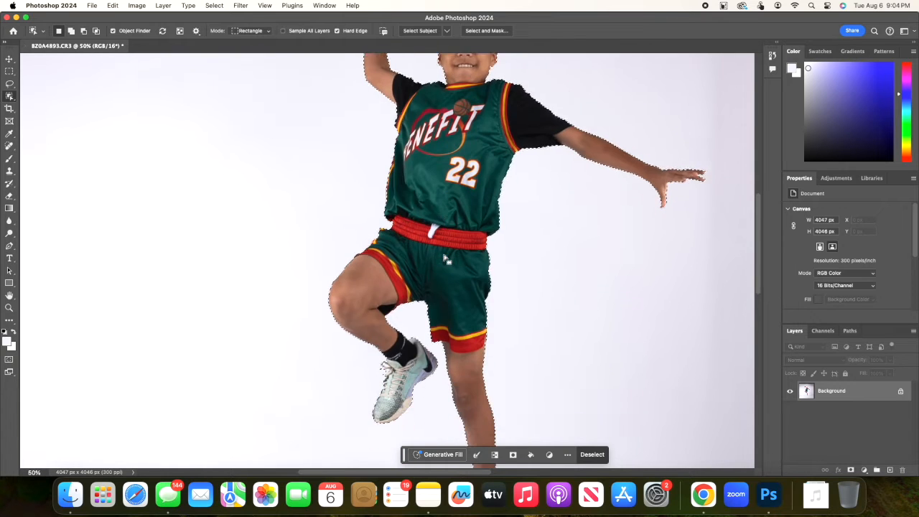
{"action": "scroll", "coordinate": [474, 273], "scroll_direction": "up", "scroll_amount": 2}
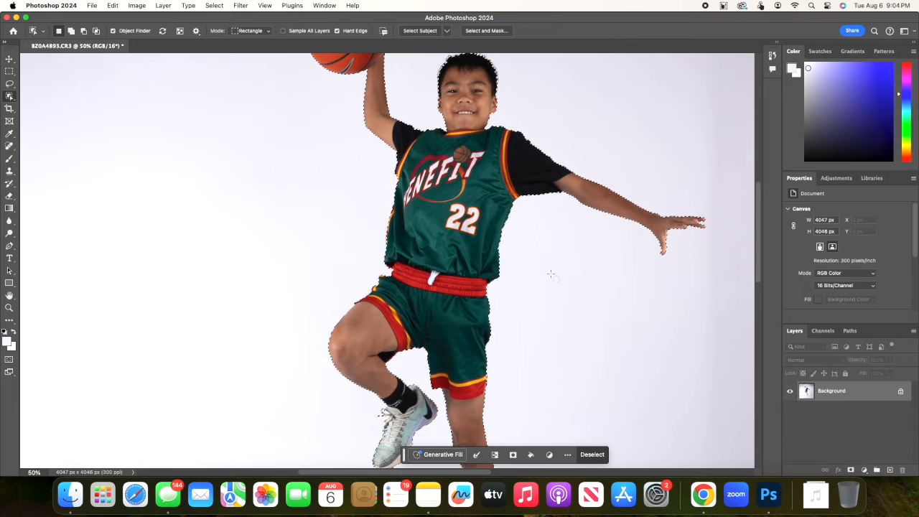
{"action": "right_click", "coordinate": [9, 96]}
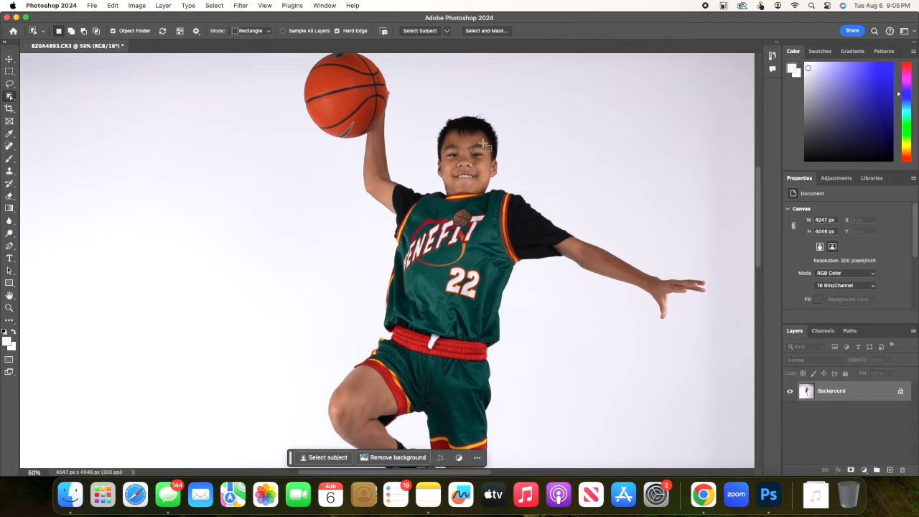
- Select the player and basketball with the Object Selection tool and paste a copy of them as a new layer
{"action": "key", "text": "super+minus"}
{"action": "key", "text": "super+minus"}
{"action": "scroll", "coordinate": [485, 144], "scroll_direction": "down", "scroll_amount": 3}
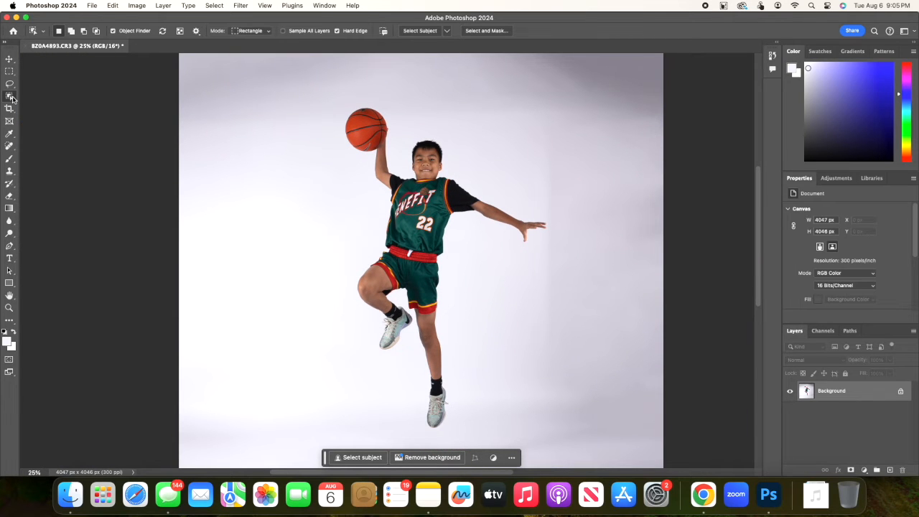
{"action": "left_click_drag", "start_coordinate": [333, 98], "coordinate": [556, 450]}
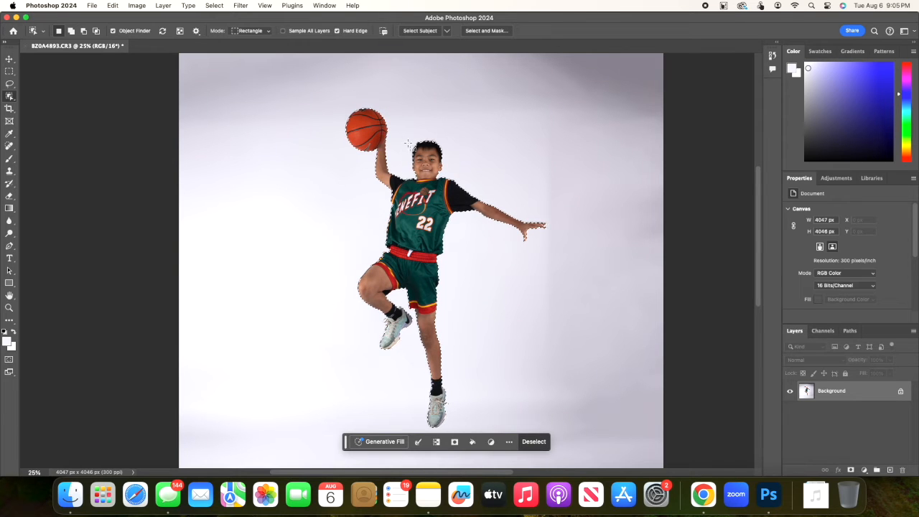
{"action": "key", "text": "super+c"}
{"action": "key", "text": "super+v"}
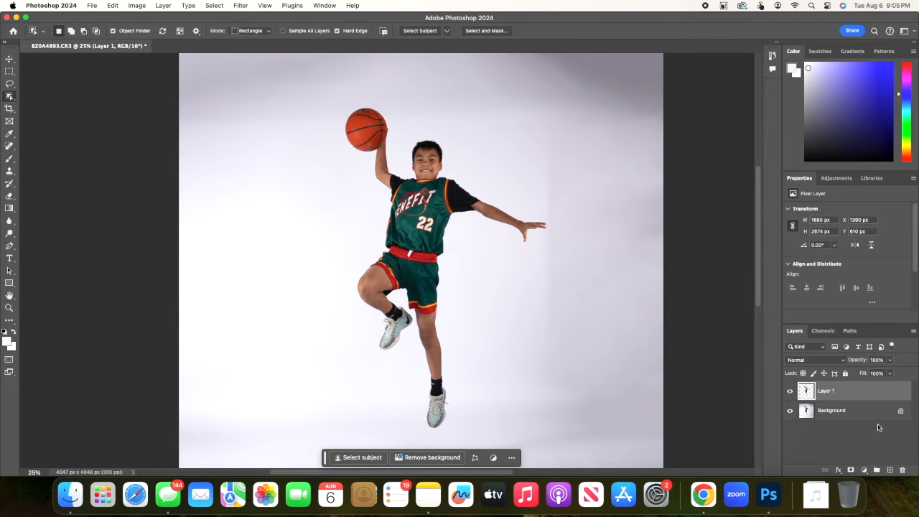
- View the cutout with the Background layer hidden, restore that layer, and delete the pasted player layer
{"action": "left_click", "coordinate": [789, 411]}
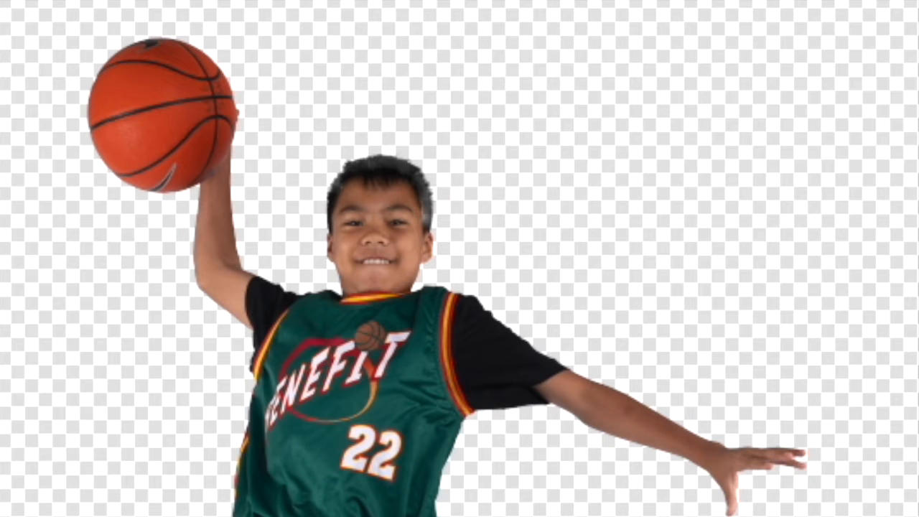
{"action": "left_click", "coordinate": [790, 411]}
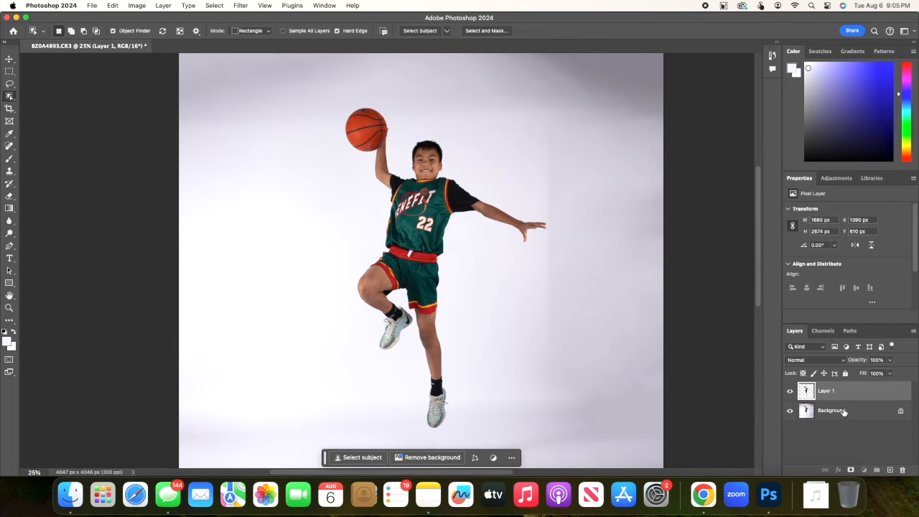
{"action": "left_click", "coordinate": [843, 412]}
{"action": "left_click", "coordinate": [839, 392]}
{"action": "key", "text": "Delete"}
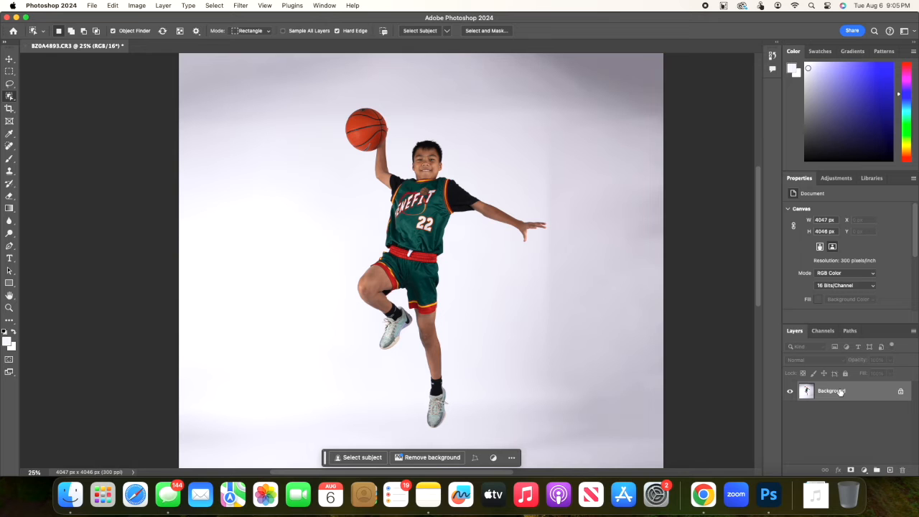
- Select the player and basketball with the Object Selection tool, enclosing them in a rectangle about 2045 px wide and 2928 px high
{"action": "left_click_drag", "start_coordinate": [315, 91], "coordinate": [559, 444]}
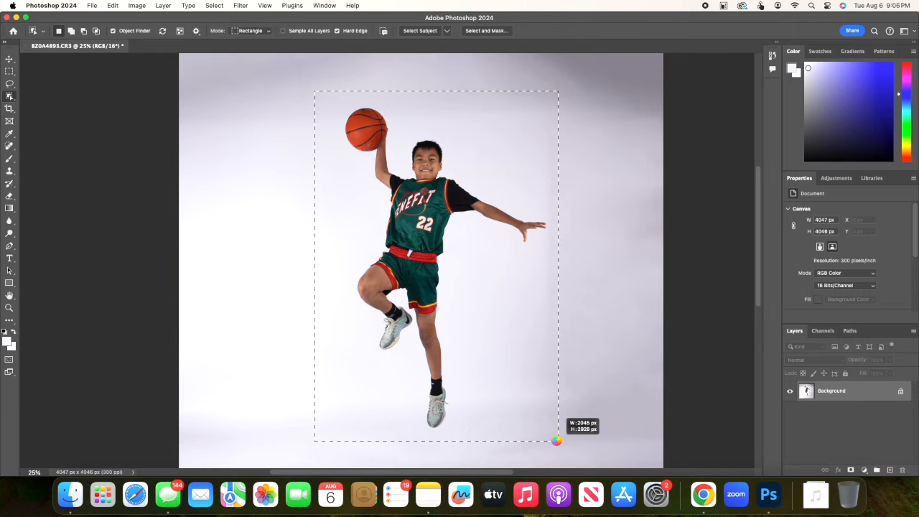
{"action": "left_click_drag", "start_coordinate": [555, 442], "coordinate": [556, 443]}
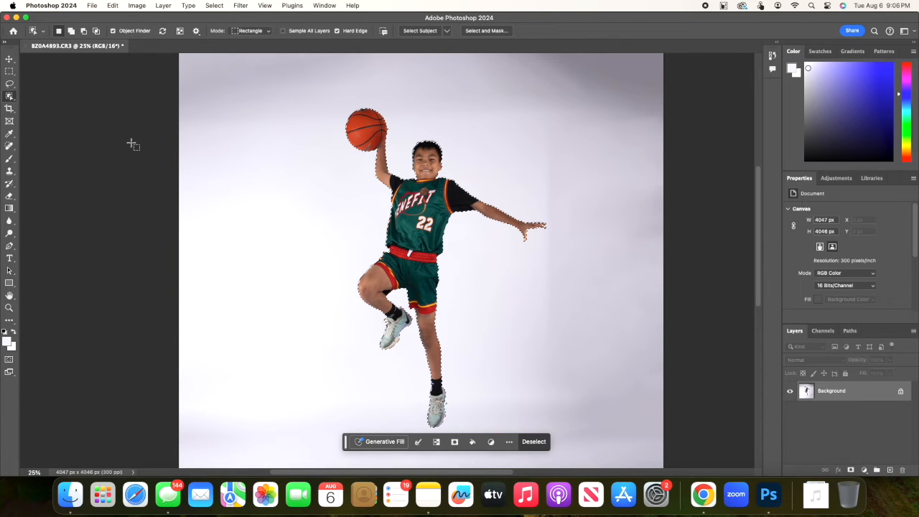
- Examine the selection outline around the basketball, arms, jersey and shoes at 50% zoom with the Quick Selection tool active
{"action": "key", "text": "super+equal"}
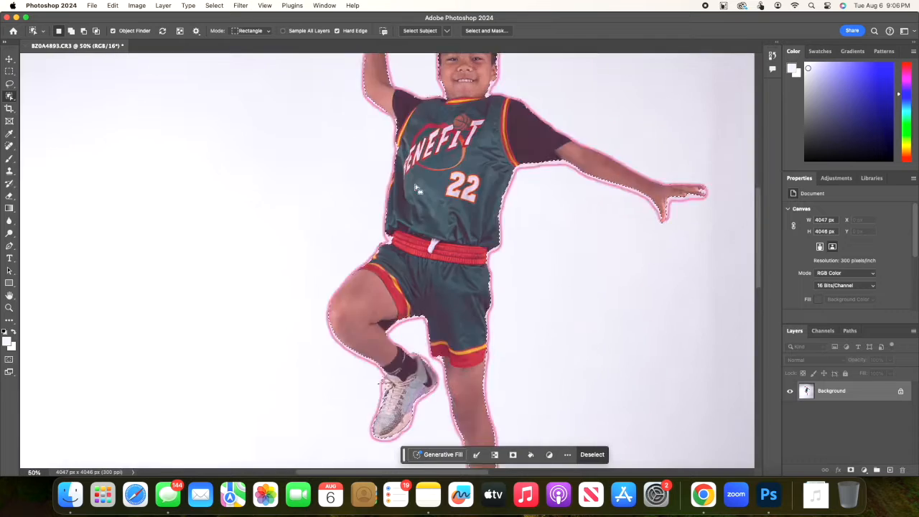
{"action": "scroll", "coordinate": [416, 189], "scroll_direction": "up", "scroll_amount": 5}
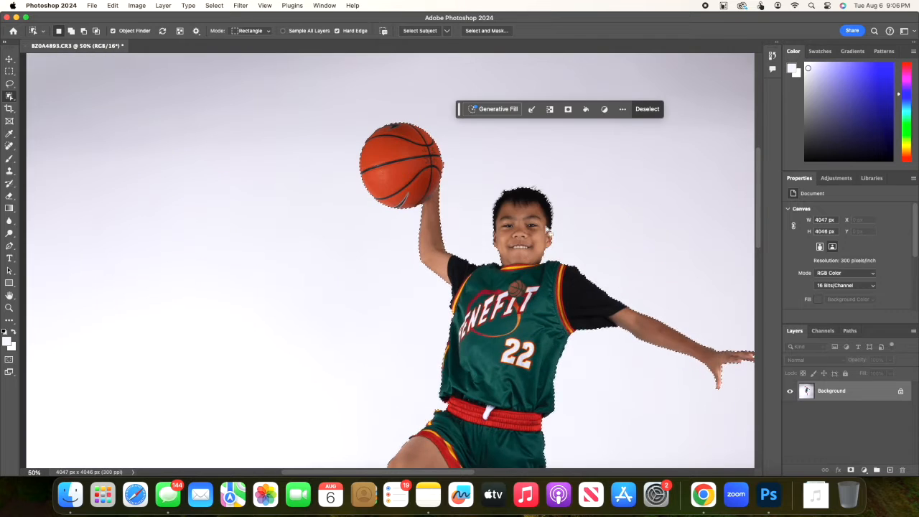
{"action": "right_click", "coordinate": [10, 97]}
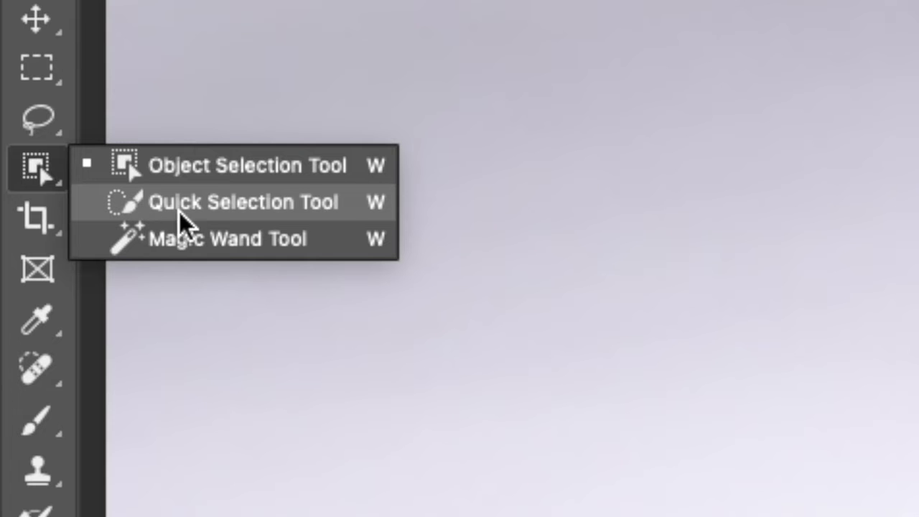
{"action": "left_click", "coordinate": [188, 211]}
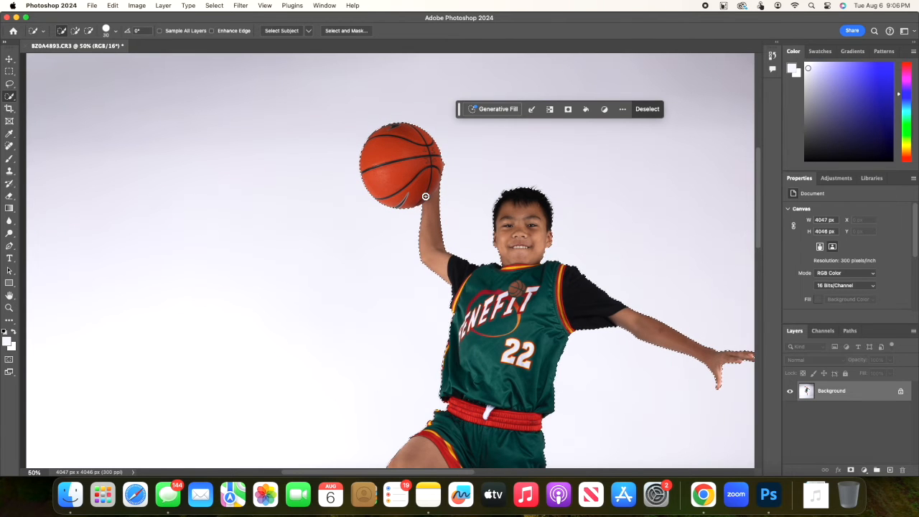
{"action": "scroll", "coordinate": [488, 229], "scroll_direction": "down", "scroll_amount": 3}
{"action": "scroll", "coordinate": [488, 230], "scroll_direction": "right", "scroll_amount": 3}
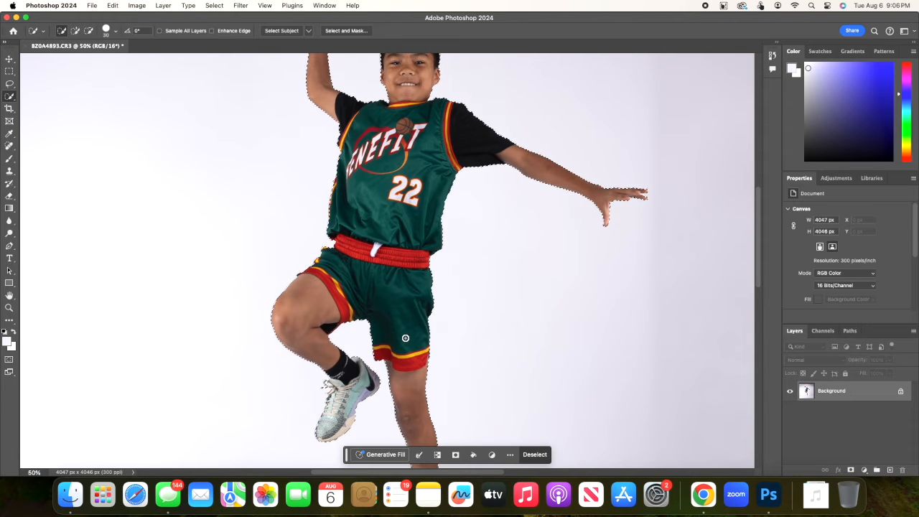
{"action": "scroll", "coordinate": [369, 358], "scroll_direction": "down", "scroll_amount": 3}
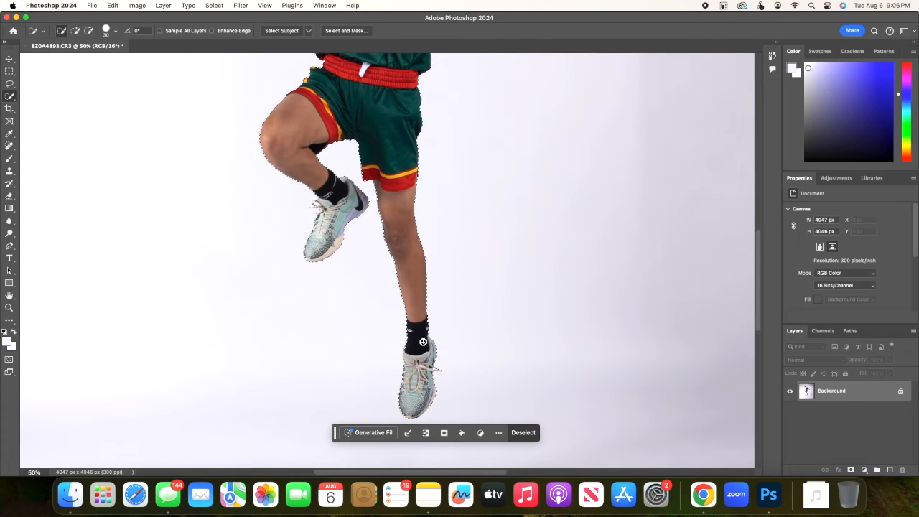
{"action": "scroll", "coordinate": [413, 235], "scroll_direction": "up", "scroll_amount": 5}
{"action": "scroll", "coordinate": [413, 235], "scroll_direction": "left", "scroll_amount": 2}
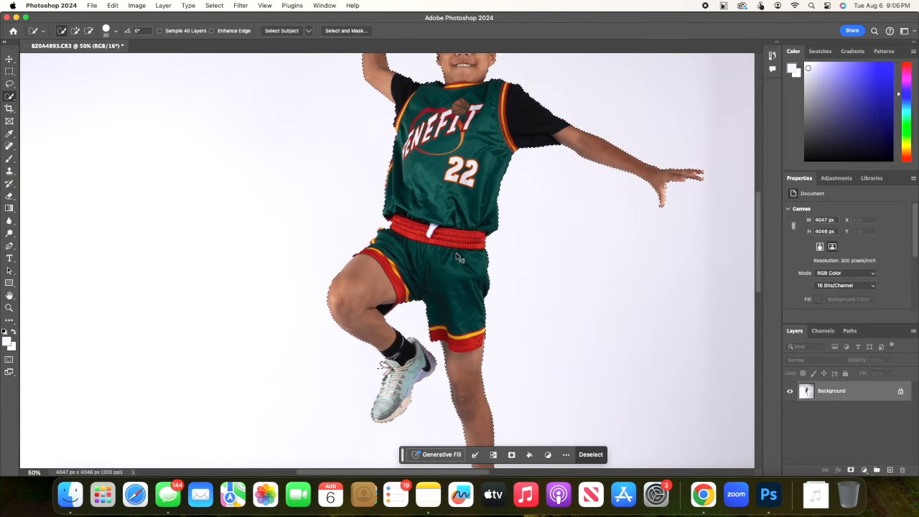
- Duplicate the selected player and basketball onto a new layer above the Background
{"action": "key", "text": "super+j"}
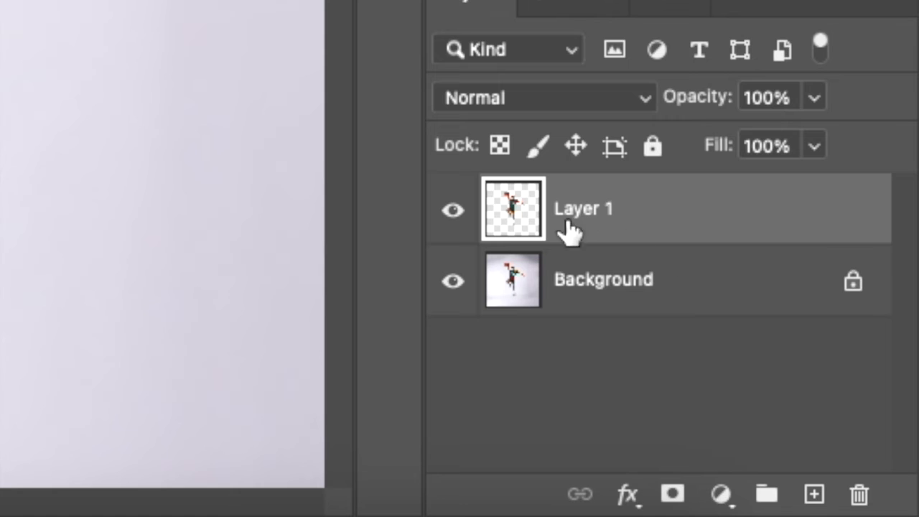
{"action": "key", "text": "super+minus"}
{"action": "key", "text": "super+minus"}
{"action": "key", "text": "super+minus"}
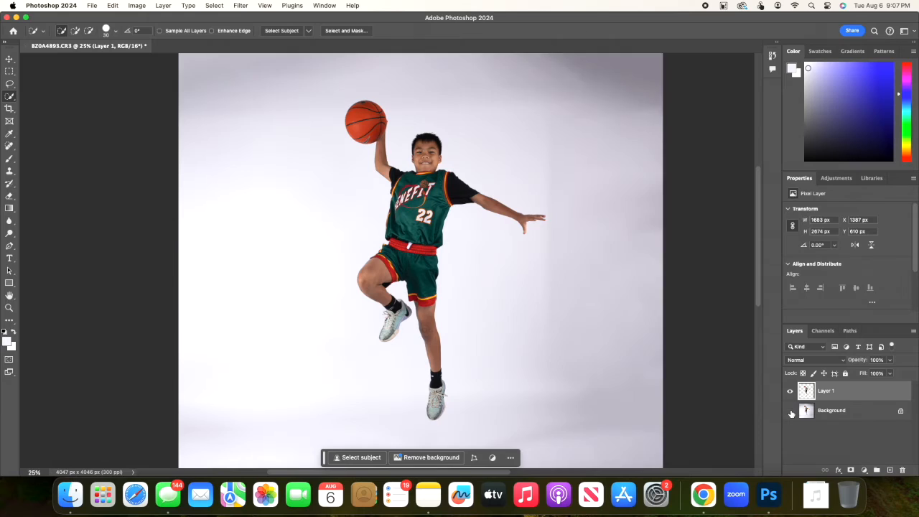
- Toggle the Background layer's visibility to inspect the player cutout against transparency, leaving the layer shown
{"action": "left_click", "coordinate": [452, 281]}
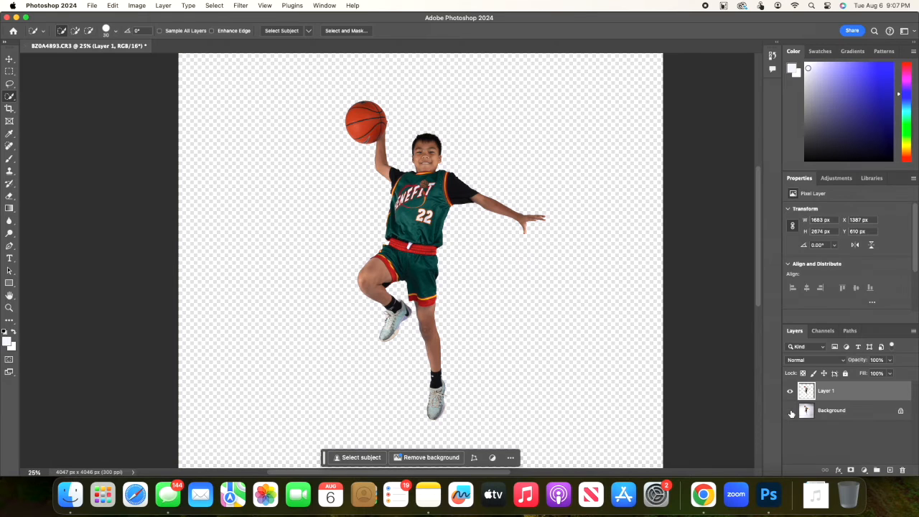
{"action": "left_click", "coordinate": [790, 411]}
{"action": "left_click", "coordinate": [790, 411]}
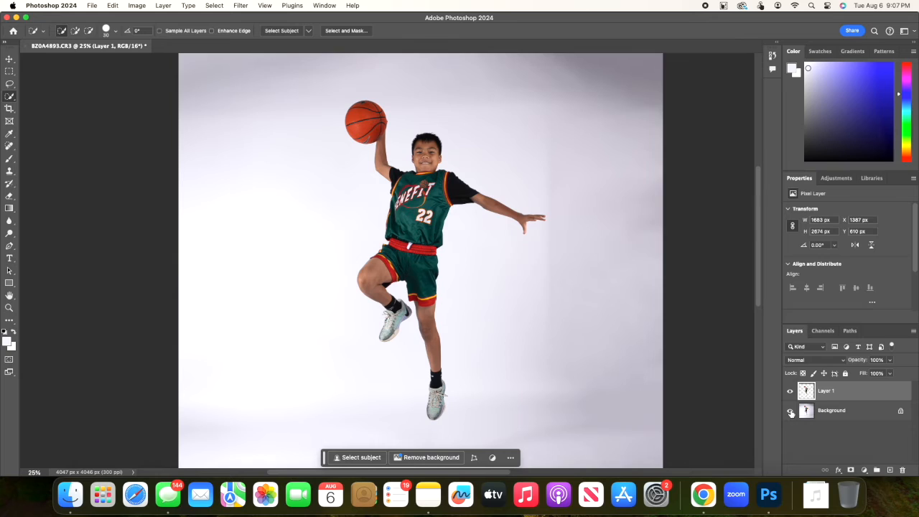
{"action": "left_click", "coordinate": [789, 410]}
{"action": "left_click", "coordinate": [790, 411]}
{"action": "left_click", "coordinate": [789, 410]}
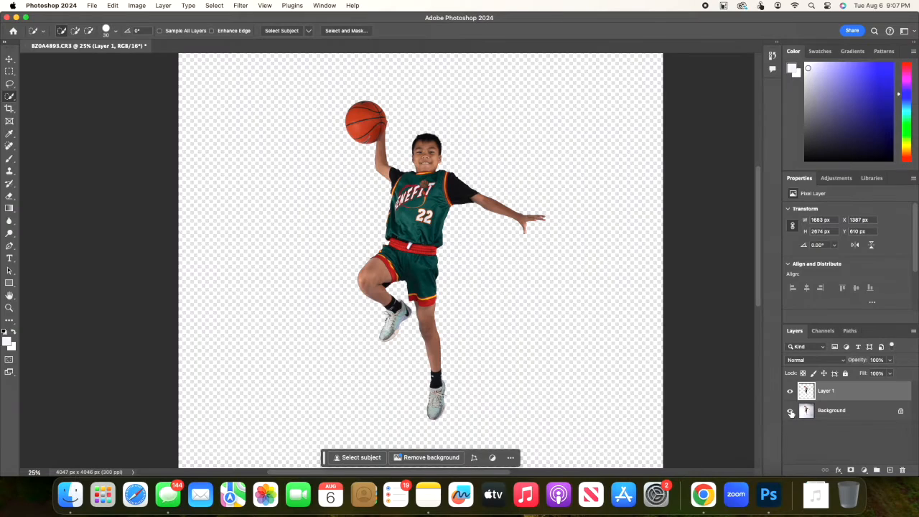
{"action": "left_click", "coordinate": [790, 410]}
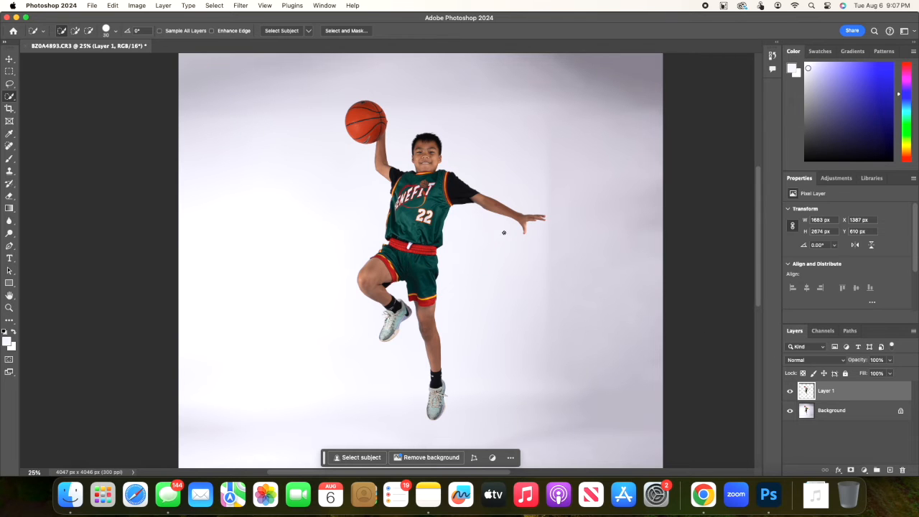
- Target the Background layer and sample the off-white backdrop color between the player's legs with the Eyedropper
{"action": "scroll", "coordinate": [680, 355], "scroll_direction": "down", "scroll_amount": 2}
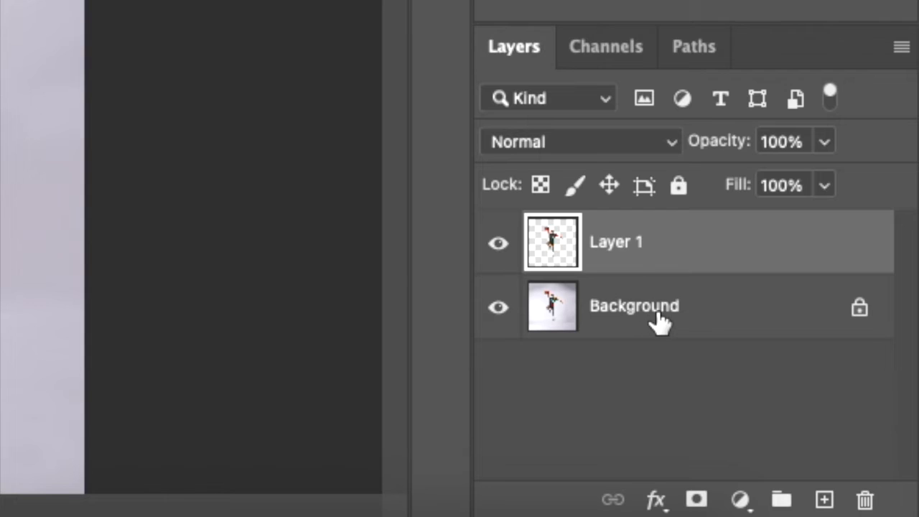
{"action": "left_click", "coordinate": [656, 321]}
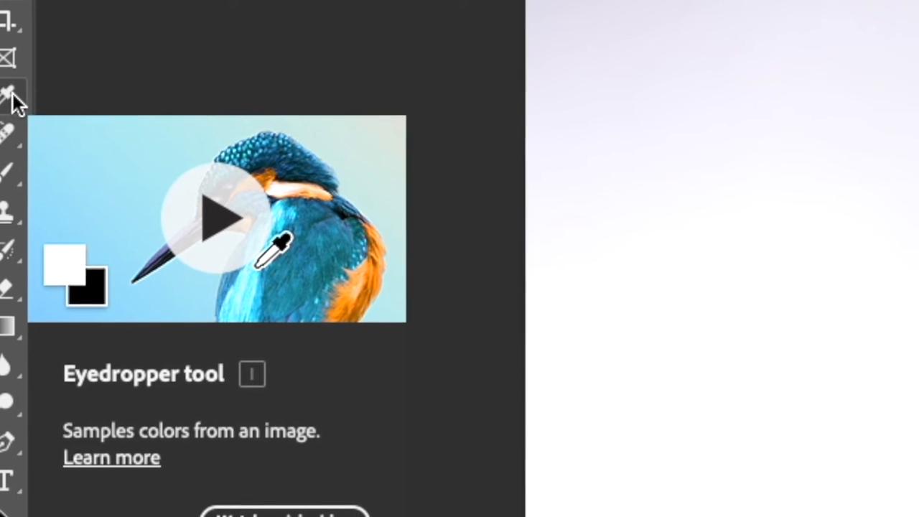
{"action": "left_click", "coordinate": [10, 135]}
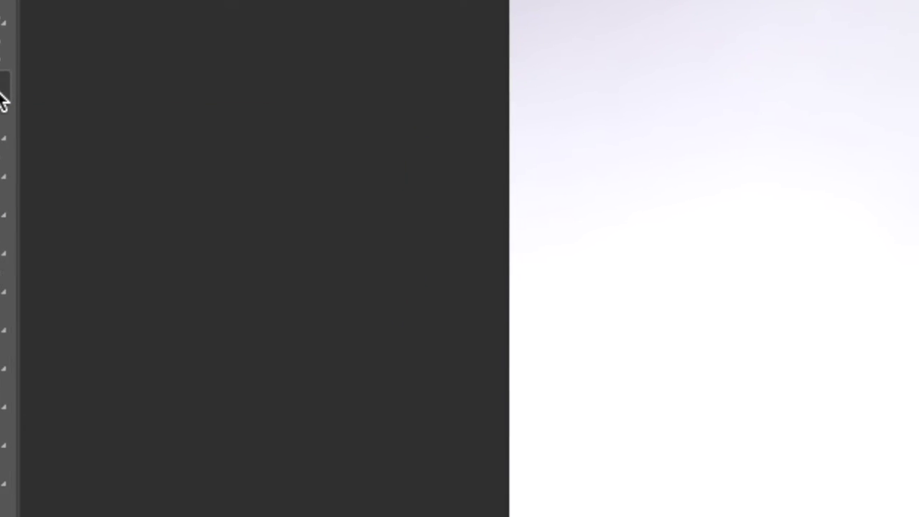
{"action": "left_click", "coordinate": [5, 78]}
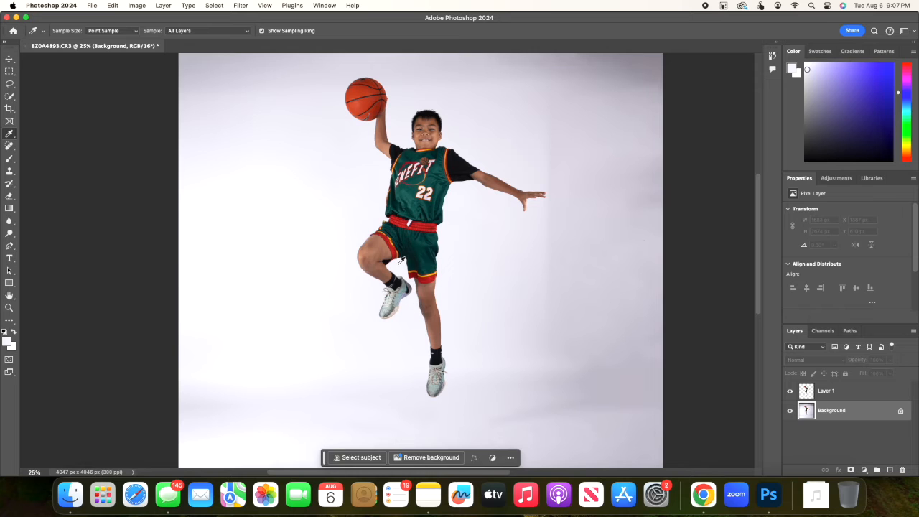
{"action": "left_click", "coordinate": [402, 262]}
{"action": "scroll", "coordinate": [355, 183], "scroll_direction": "up", "scroll_amount": 3}
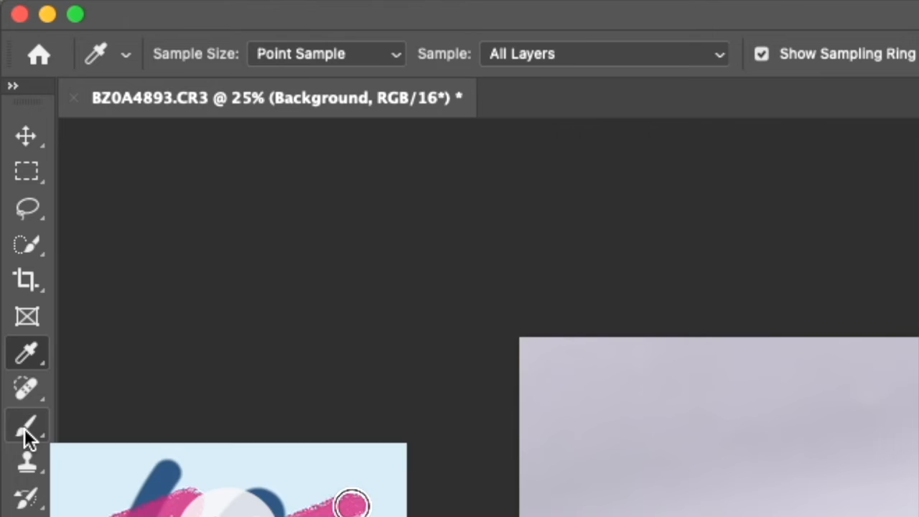
- Set up a soft round Brush with a size of 1040 px and 0% hardness
{"action": "left_click", "coordinate": [9, 159]}
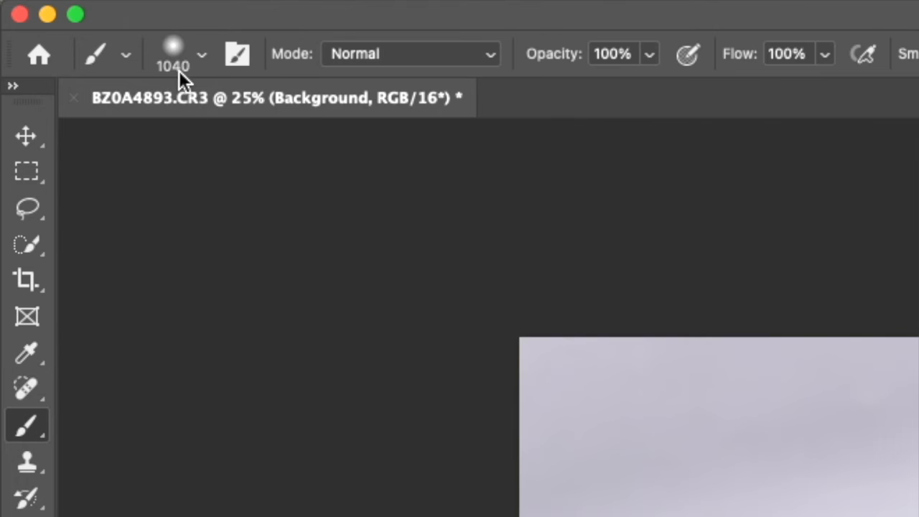
{"action": "left_click", "coordinate": [195, 55]}
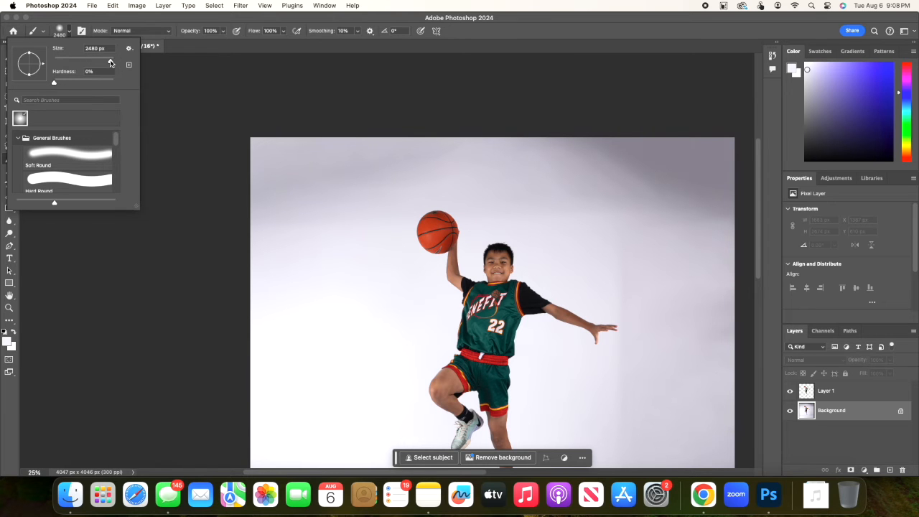
{"action": "left_click_drag", "start_coordinate": [110, 63], "coordinate": [111, 62]}
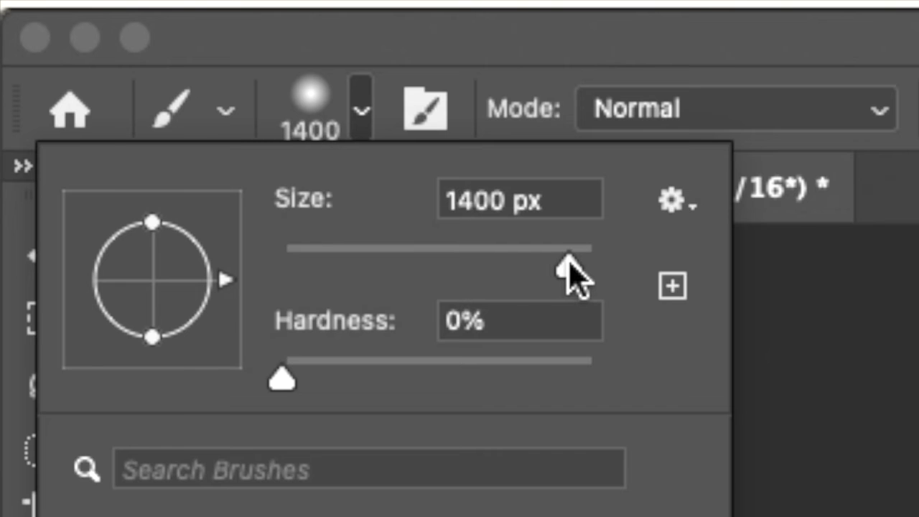
{"action": "left_click_drag", "start_coordinate": [568, 258], "coordinate": [568, 258]}
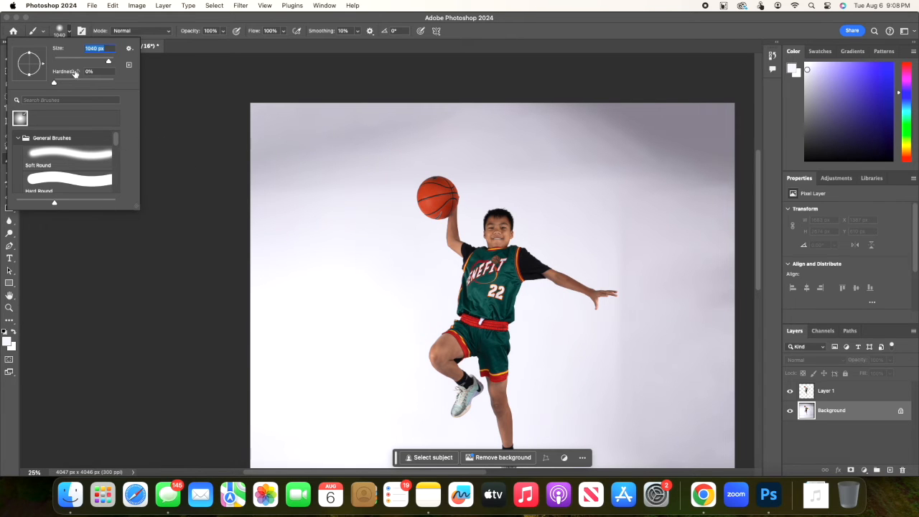
- Paint the sampled off-white over the gray areas of the Background layer, above and around the player down to foot level
{"action": "left_click", "coordinate": [203, 111]}
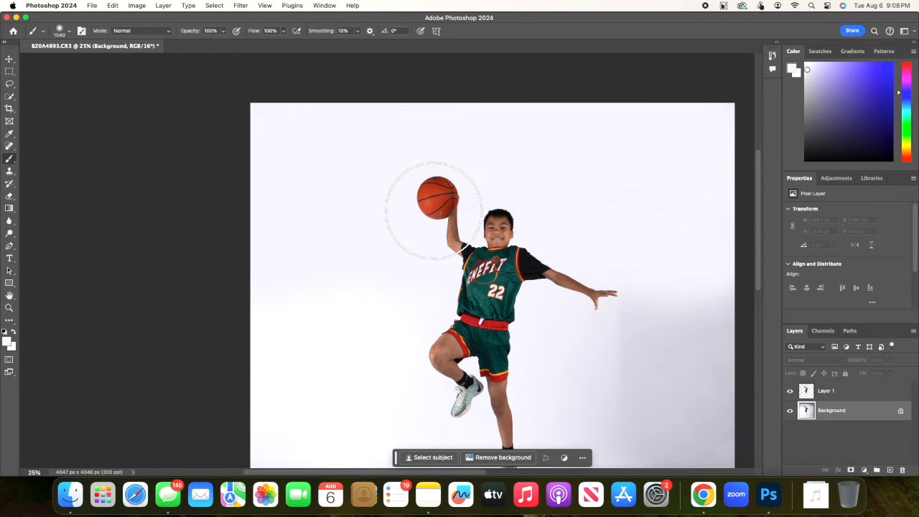
{"action": "scroll", "coordinate": [306, 220], "scroll_direction": "down", "scroll_amount": 3}
{"action": "scroll", "coordinate": [307, 220], "scroll_direction": "right", "scroll_amount": 1}
{"action": "scroll", "coordinate": [308, 225], "scroll_direction": "down", "scroll_amount": 2}
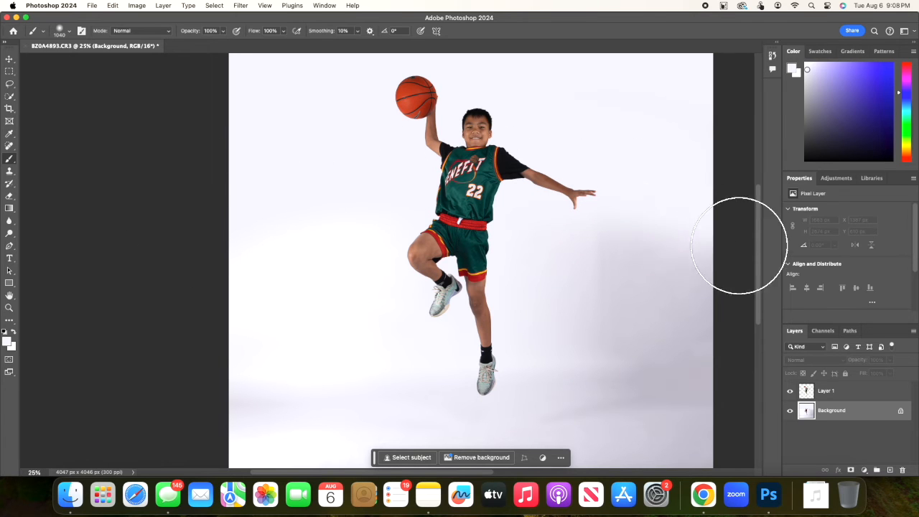
{"action": "scroll", "coordinate": [176, 266], "scroll_direction": "down", "scroll_amount": 4}
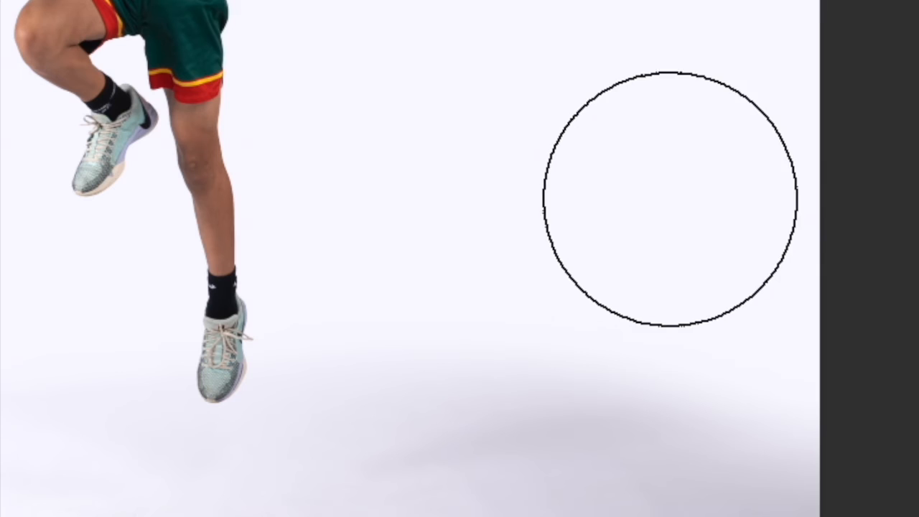
{"action": "scroll", "coordinate": [659, 217], "scroll_direction": "up", "scroll_amount": 5}
{"action": "scroll", "coordinate": [667, 198], "scroll_direction": "down", "scroll_amount": 5}
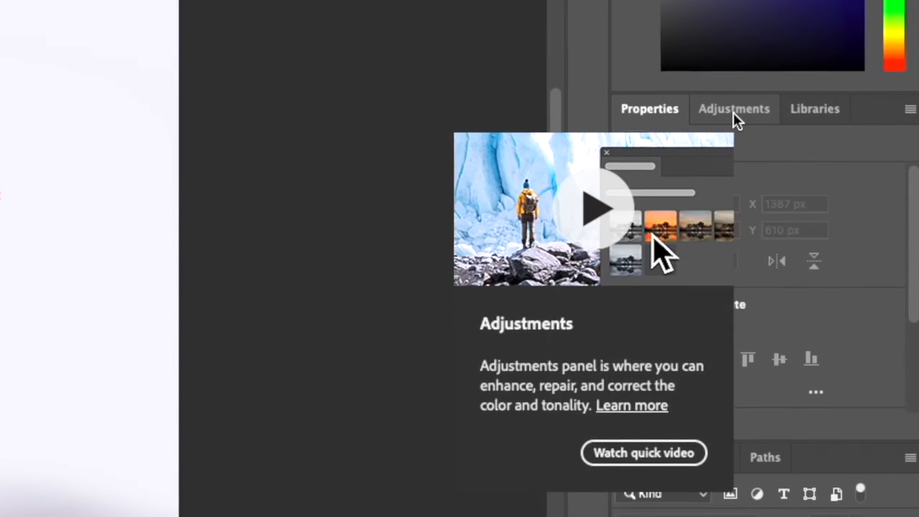
- Add a Brightness/Contrast adjustment layer directly above the Background layer and set its brightness to 35
{"action": "left_click", "coordinate": [837, 178]}
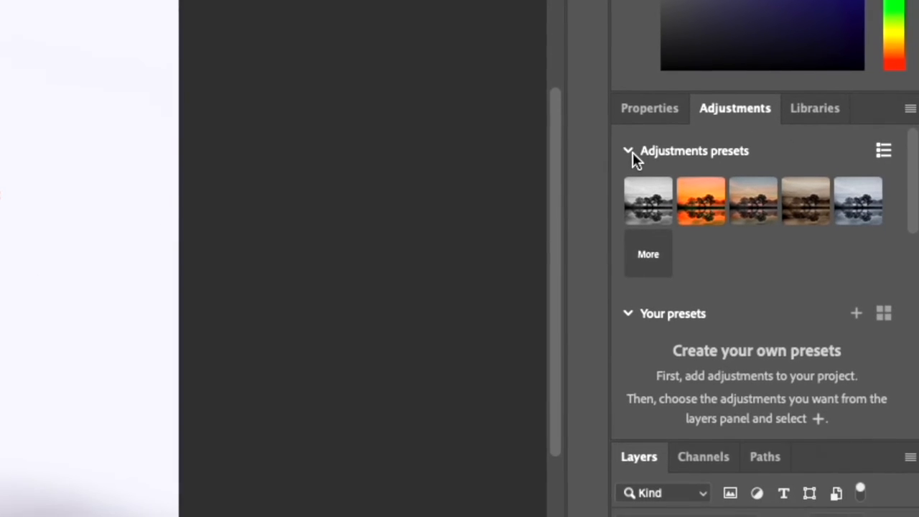
{"action": "left_click", "coordinate": [629, 316]}
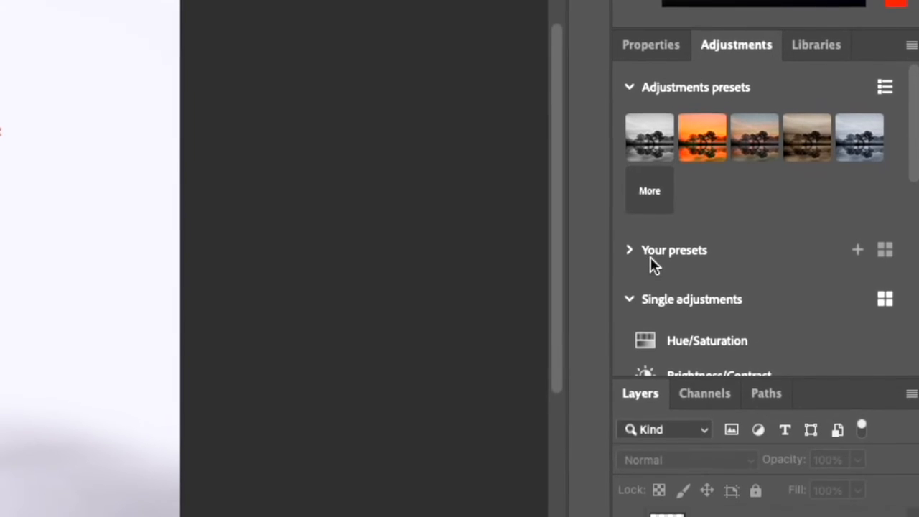
{"action": "scroll", "coordinate": [657, 287], "scroll_direction": "down", "scroll_amount": 4}
{"action": "left_click", "coordinate": [718, 269]}
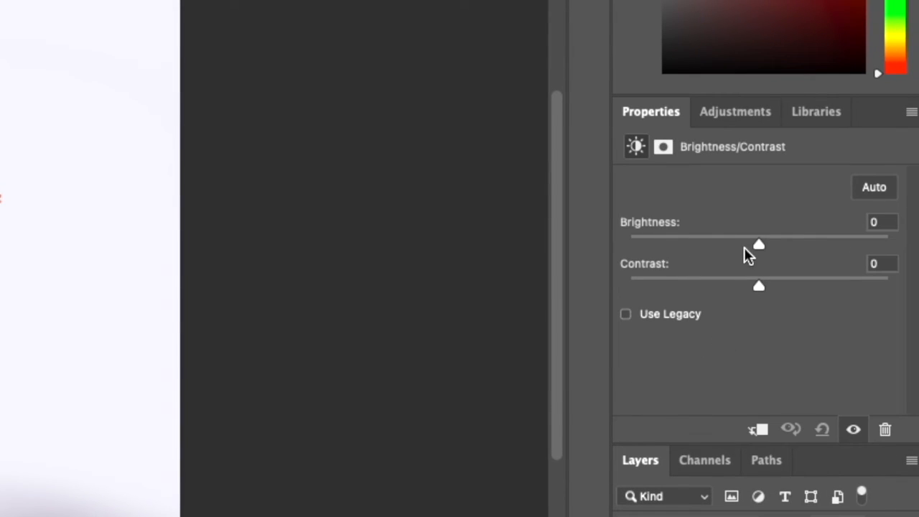
{"action": "left_click_drag", "start_coordinate": [763, 247], "coordinate": [684, 247]}
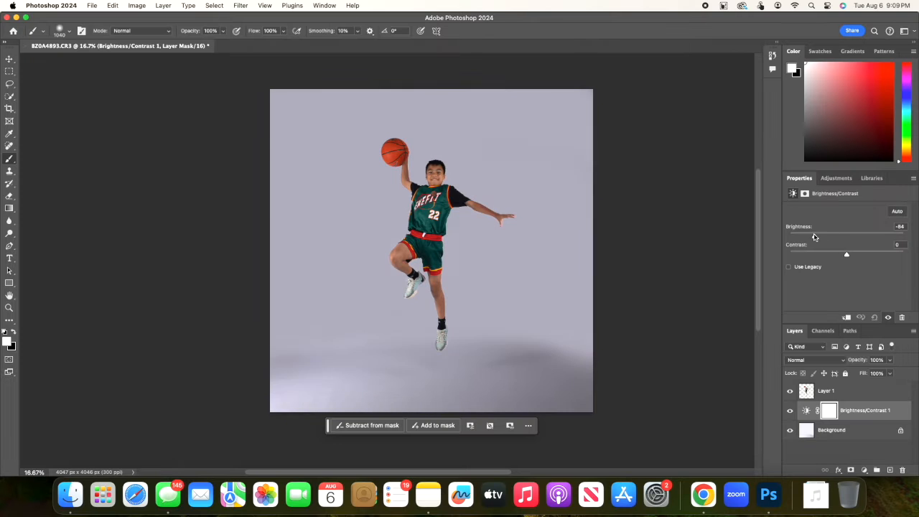
{"action": "left_click_drag", "start_coordinate": [814, 236], "coordinate": [844, 237]}
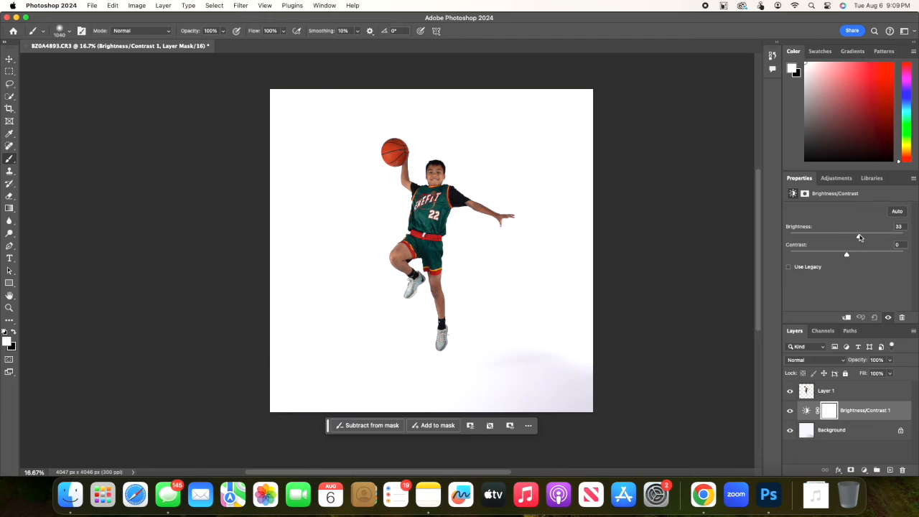
{"action": "left_click_drag", "start_coordinate": [860, 238], "coordinate": [860, 237]}
- Add a Hue/Saturation adjustment layer above the player cutout on Layer 1 and set its saturation to +13
{"action": "left_click", "coordinate": [824, 179]}
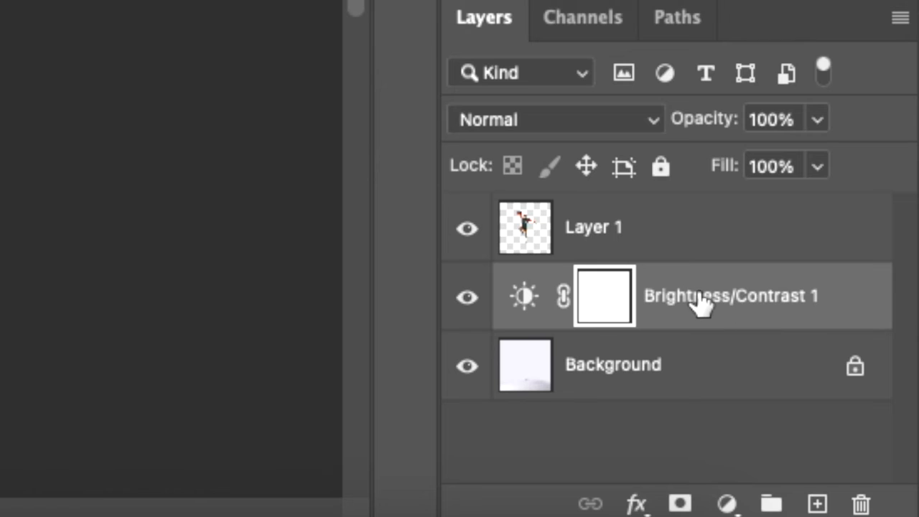
{"action": "left_click_drag", "start_coordinate": [697, 294], "coordinate": [656, 375]}
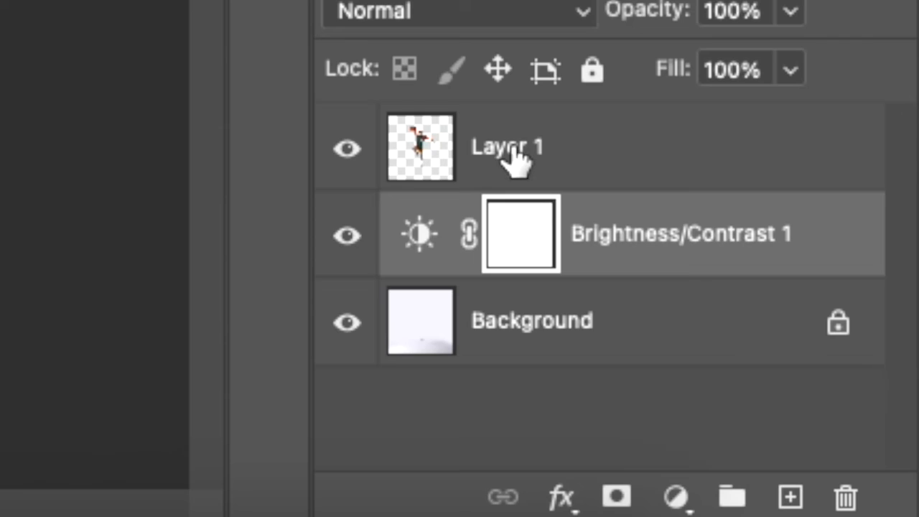
{"action": "left_click", "coordinate": [833, 390]}
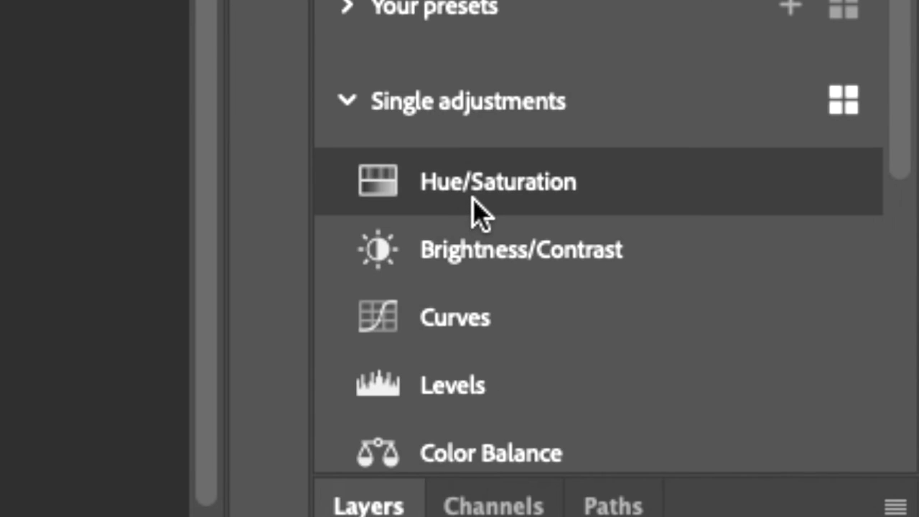
{"action": "left_click", "coordinate": [478, 201]}
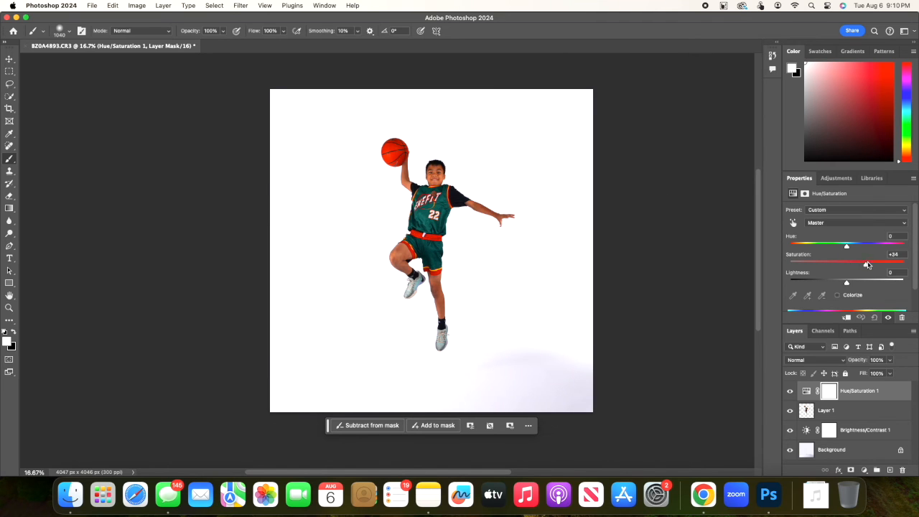
{"action": "left_click_drag", "start_coordinate": [854, 264], "coordinate": [845, 264]}
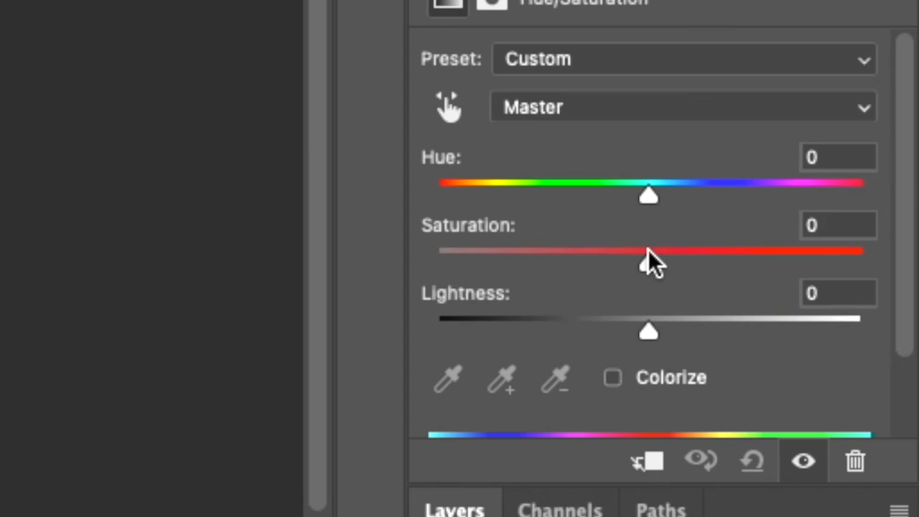
{"action": "left_click_drag", "start_coordinate": [665, 249], "coordinate": [669, 248]}
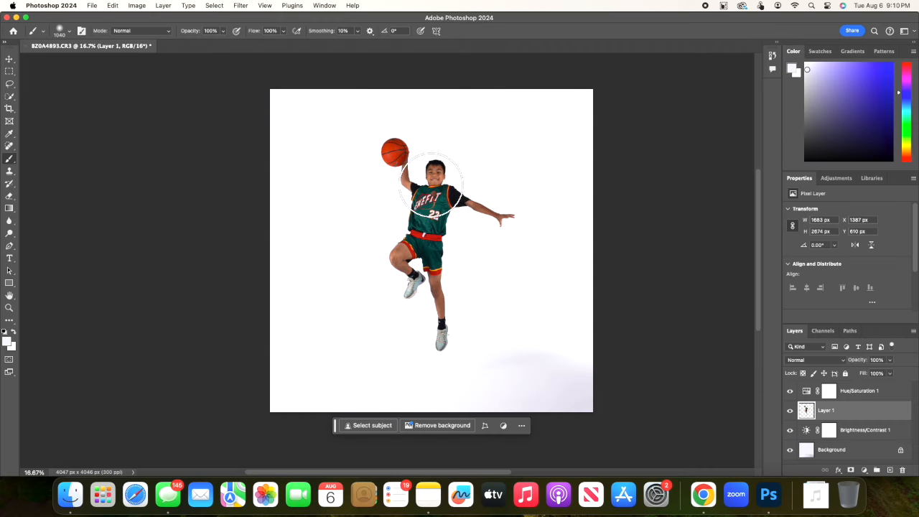
{"action": "left_click", "coordinate": [853, 390]}
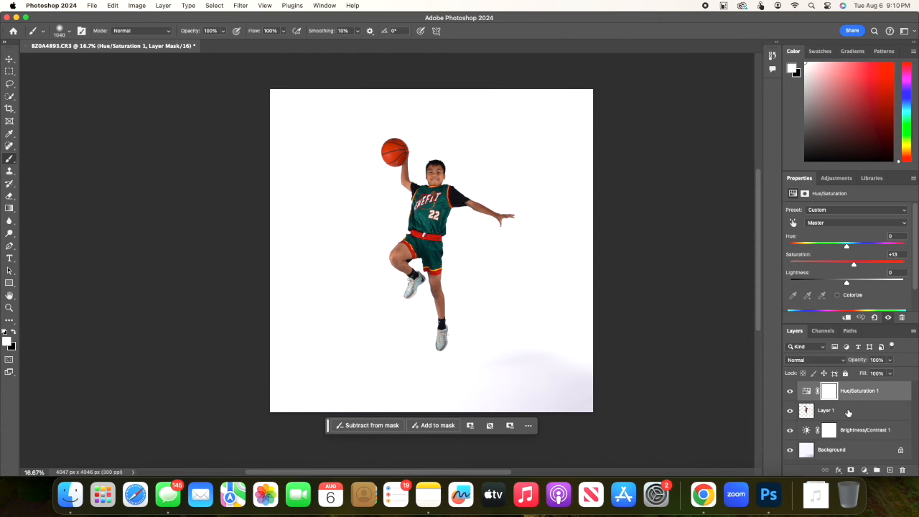
{"action": "left_click", "coordinate": [845, 410]}
{"action": "left_click", "coordinate": [847, 390]}
- Add a second Brightness/Contrast adjustment layer above the Hue/Saturation layer to brighten the image
{"action": "left_click", "coordinate": [840, 180]}
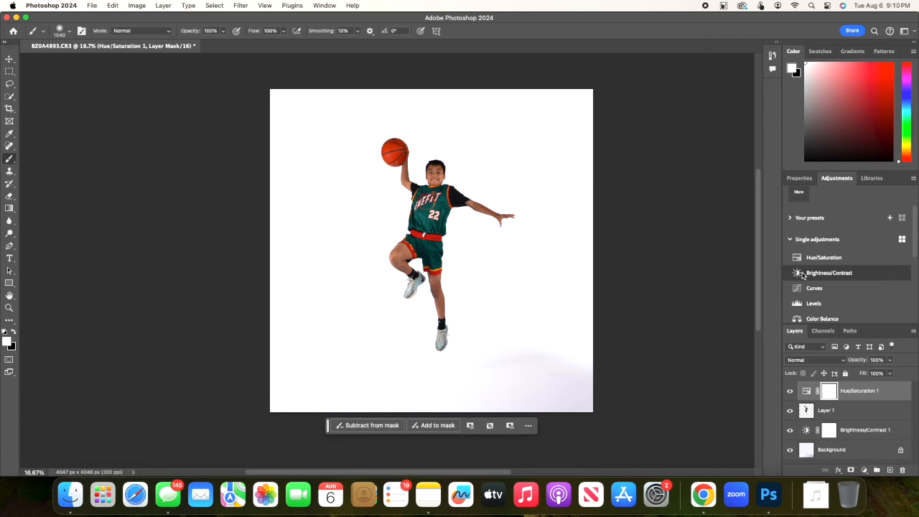
{"action": "left_click", "coordinate": [833, 269]}
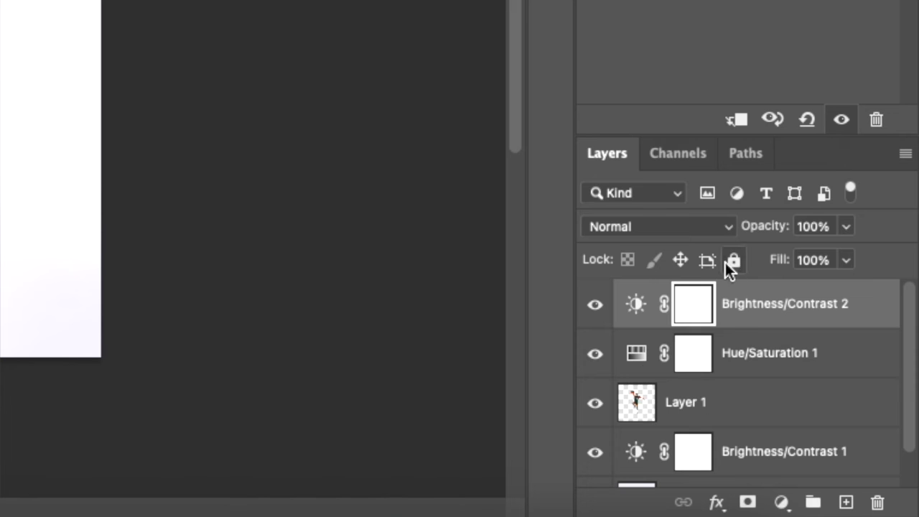
{"action": "scroll", "coordinate": [666, 336], "scroll_direction": "down", "scroll_amount": 2}
{"action": "scroll", "coordinate": [664, 337], "scroll_direction": "up", "scroll_amount": 2}
- Merge the Brightness/Contrast 2, Hue/Saturation 1 and Layer 1 layers into a single player layer
{"action": "left_click", "coordinate": [754, 309]}
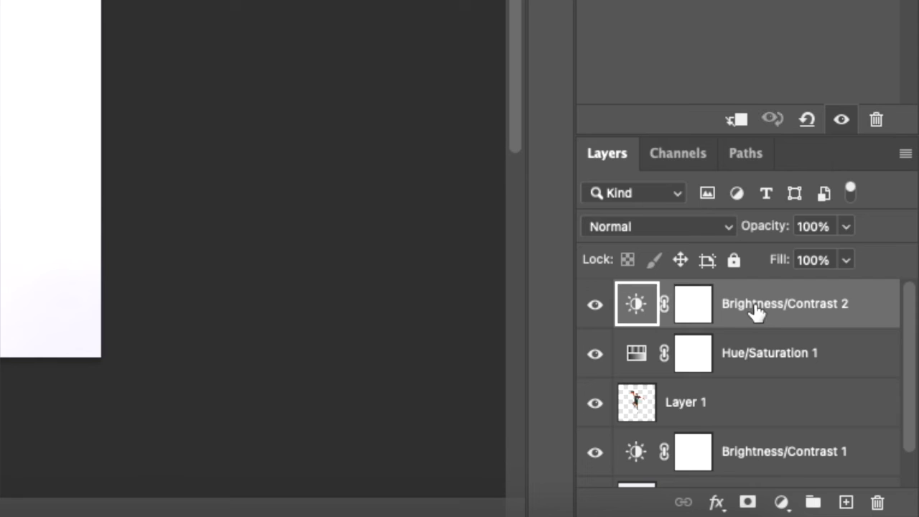
{"action": "left_click", "coordinate": [779, 354], "text": "shift"}
{"action": "left_click", "coordinate": [747, 409], "text": "shift"}
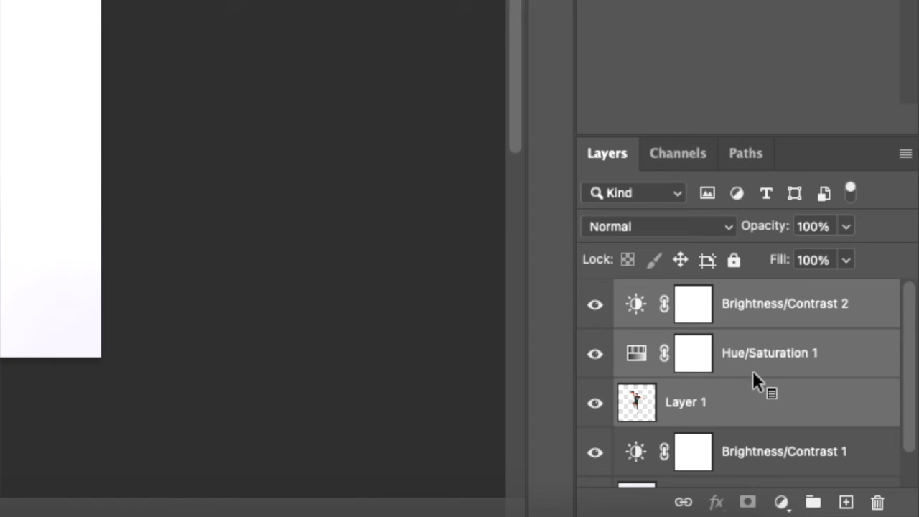
{"action": "right_click", "coordinate": [756, 342]}
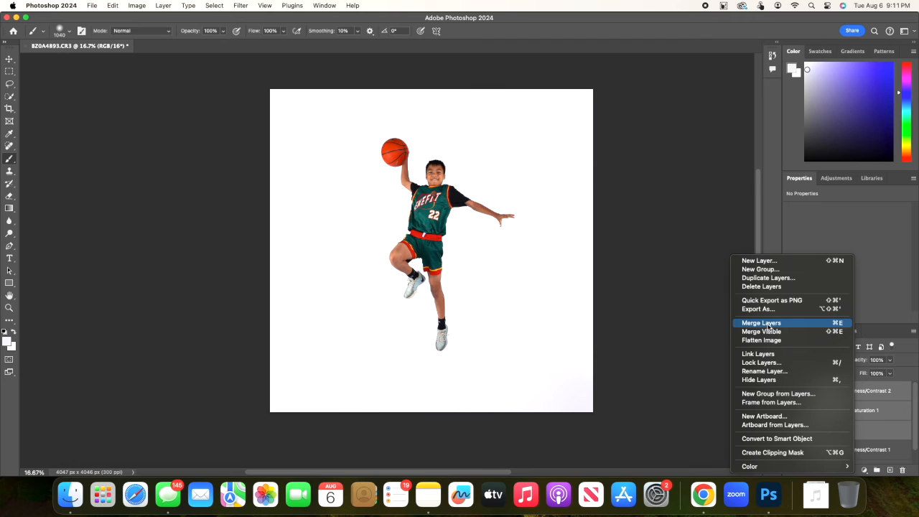
{"action": "left_click", "coordinate": [761, 323]}
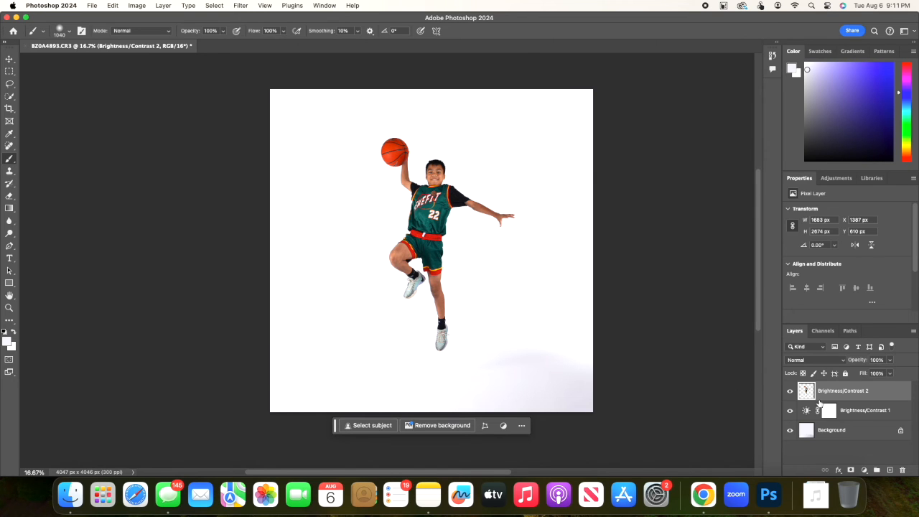
- Rename the merged player layer as Baller
{"action": "left_click", "coordinate": [853, 412]}
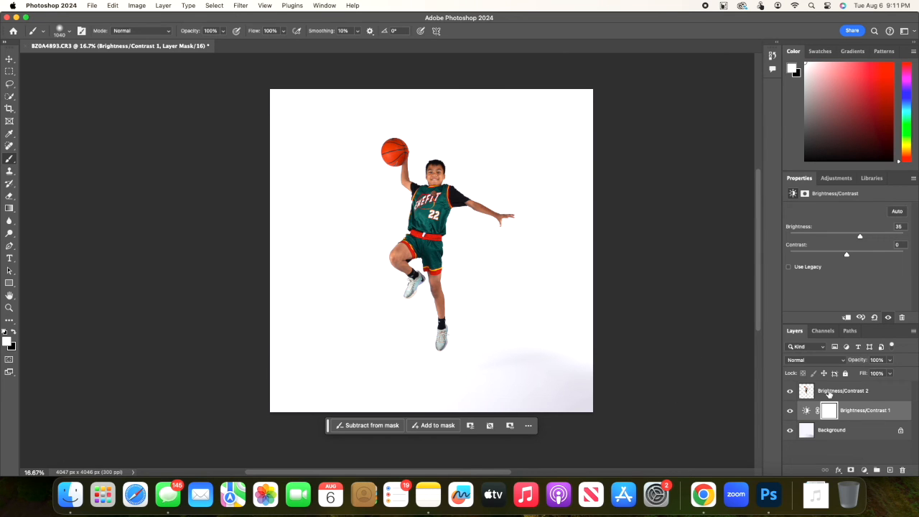
{"action": "left_click", "coordinate": [829, 392]}
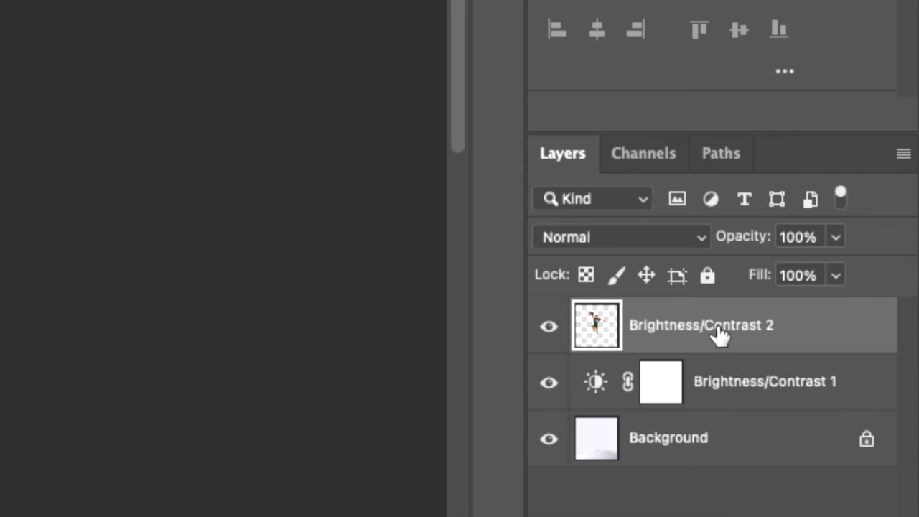
{"action": "right_click", "coordinate": [718, 333]}
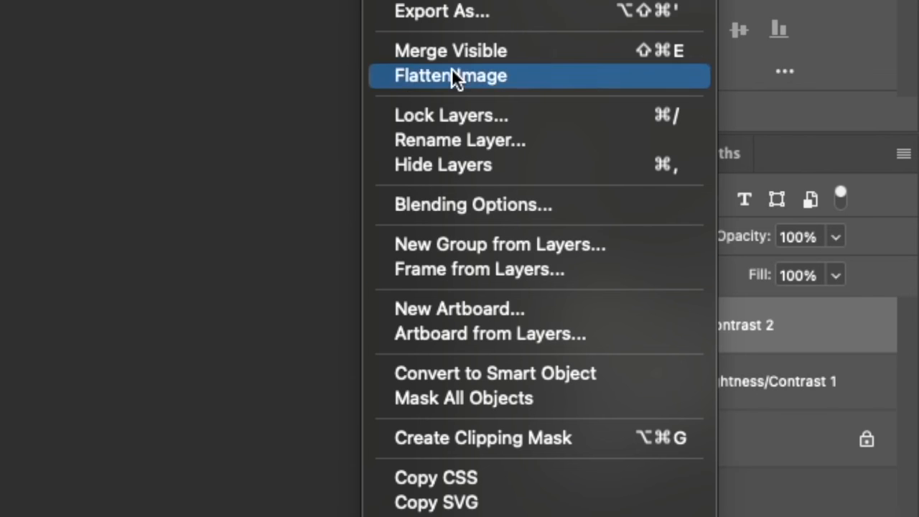
{"action": "left_click", "coordinate": [492, 140]}
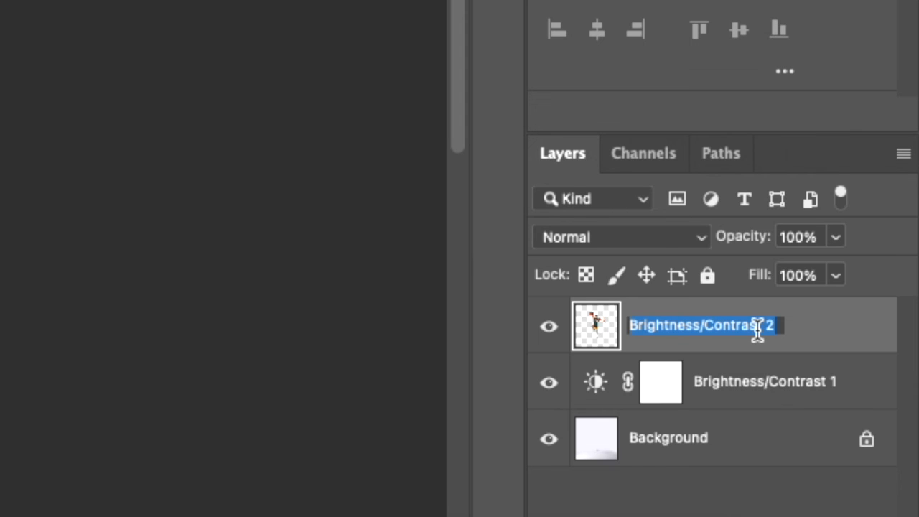
{"action": "type", "text": "Ba"}
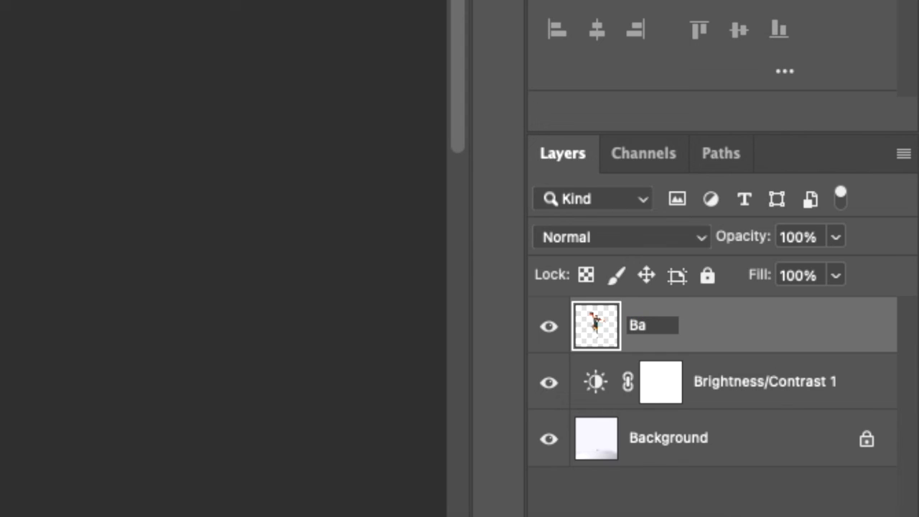
{"action": "type", "text": "ller"}
{"action": "key", "text": "Return"}
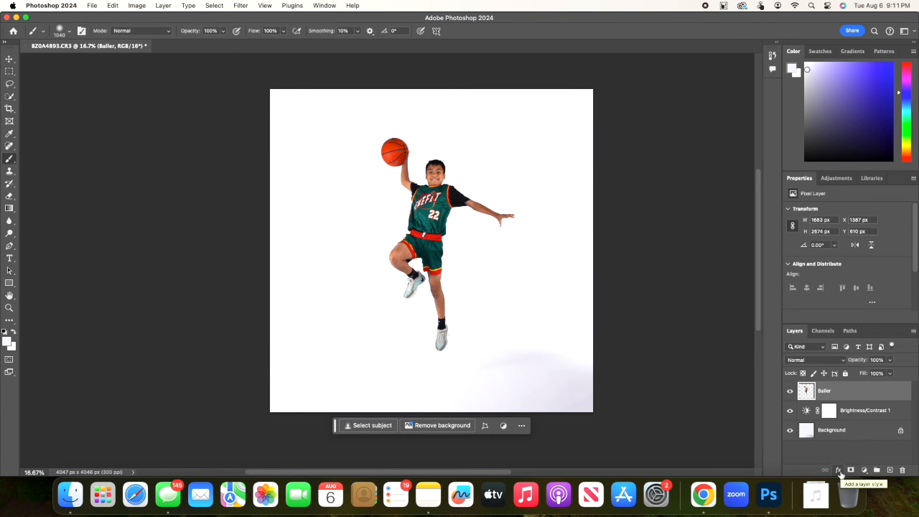
- Apply a Drop Shadow layer style to the Baller layer
{"action": "left_click", "coordinate": [839, 471]}
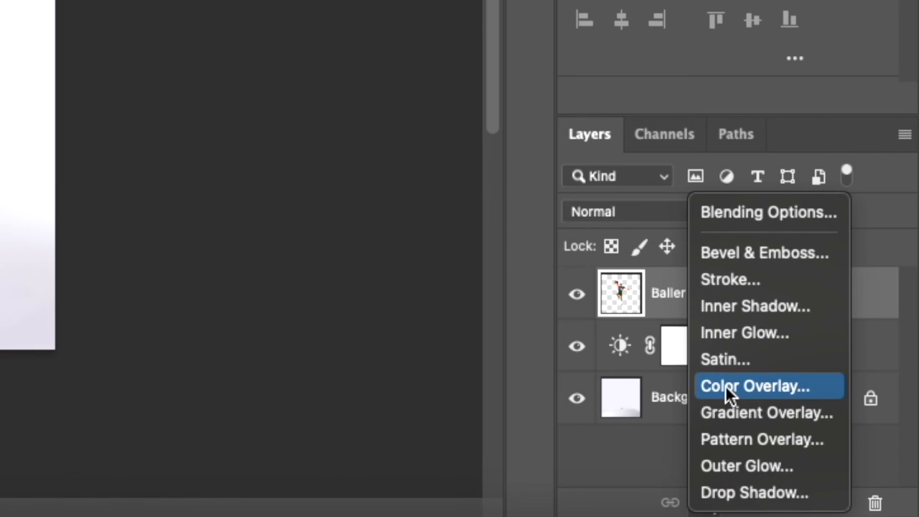
{"action": "left_click", "coordinate": [750, 493]}
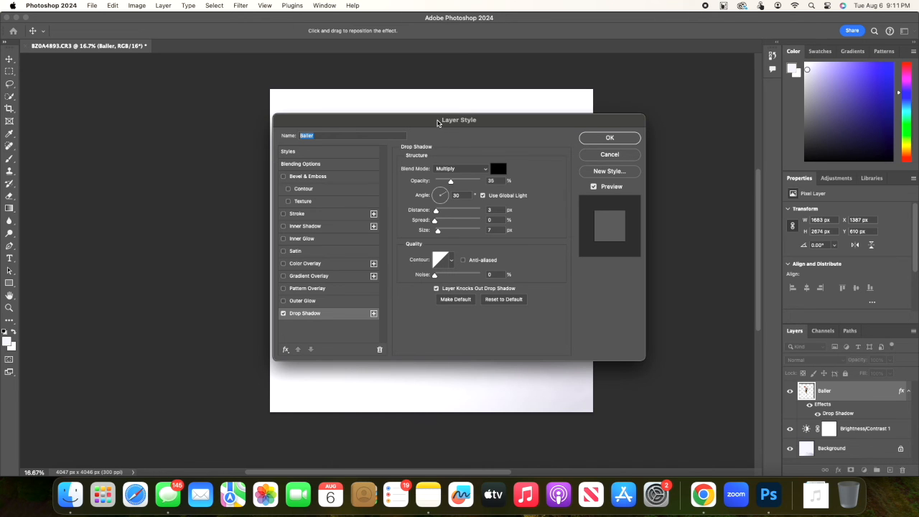
{"action": "left_click_drag", "start_coordinate": [435, 120], "coordinate": [166, 111]}
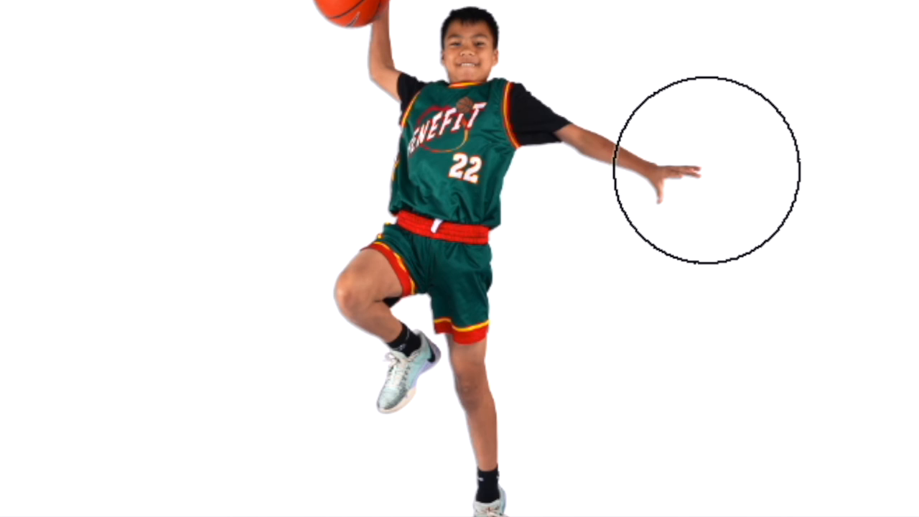
- Examine the drop shadow along the player's edges up close, and check the whole composition
{"action": "key", "text": "super+plus"}
{"action": "key", "text": "super+plus"}
{"action": "key", "text": "super+plus"}
{"action": "key", "text": "super+plus"}
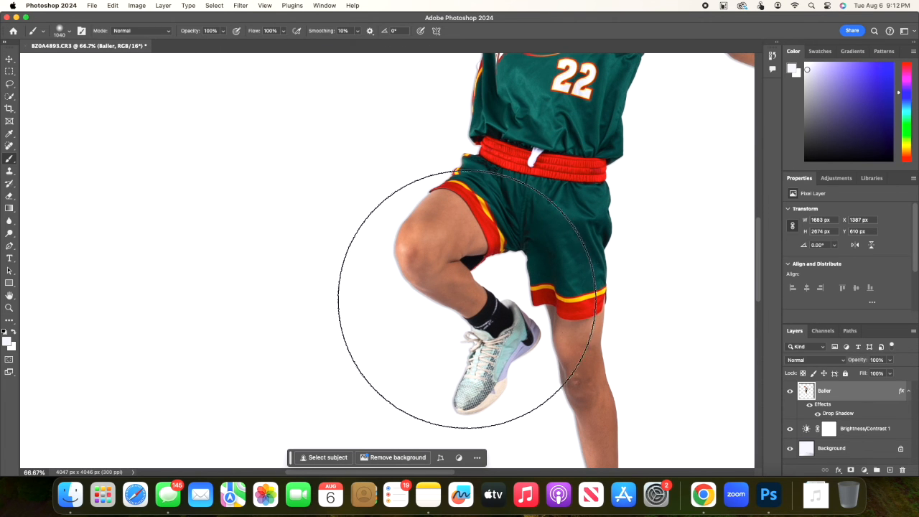
{"action": "key", "text": "super+minus"}
{"action": "key", "text": "super+minus"}
{"action": "key", "text": "super+minus"}
{"action": "key", "text": "super+minus"}
{"action": "key", "text": "super+minus"}
{"action": "key", "text": "super+minus"}
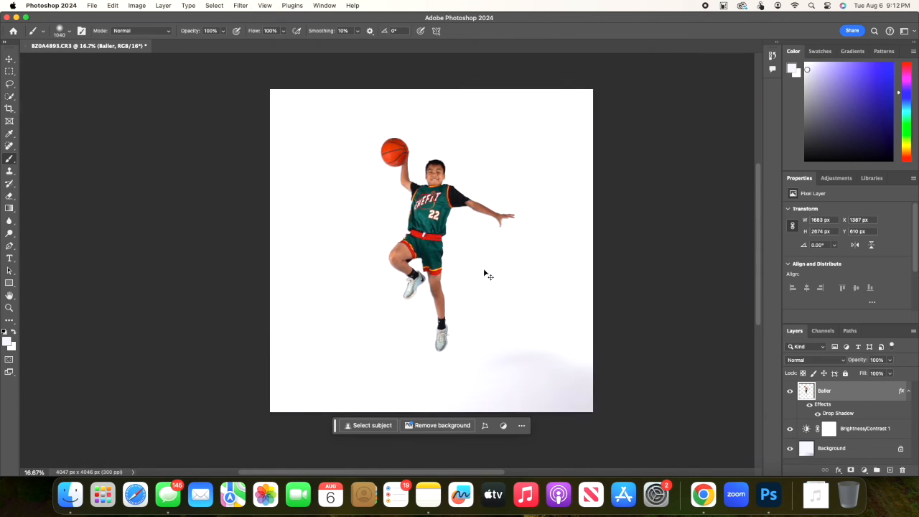
{"action": "key", "text": "super+plus"}
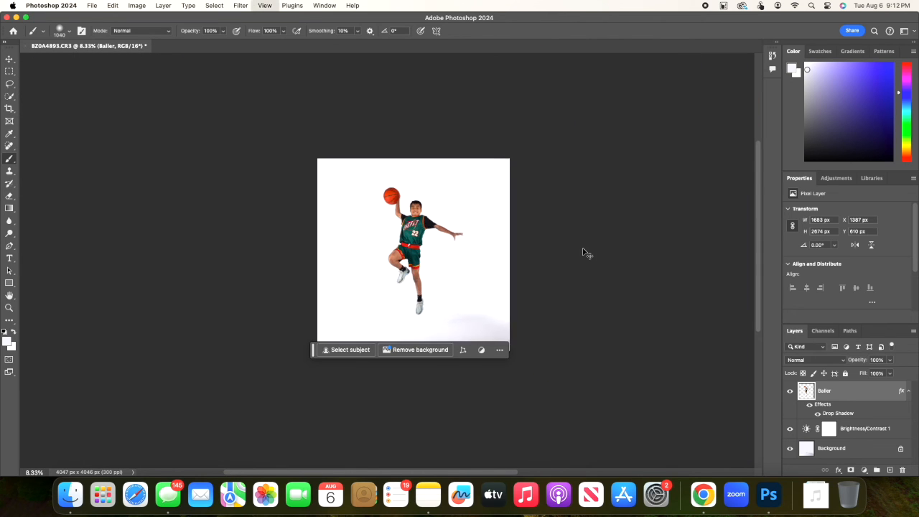
{"action": "scroll", "coordinate": [694, 312], "scroll_direction": "right", "scroll_amount": 1}
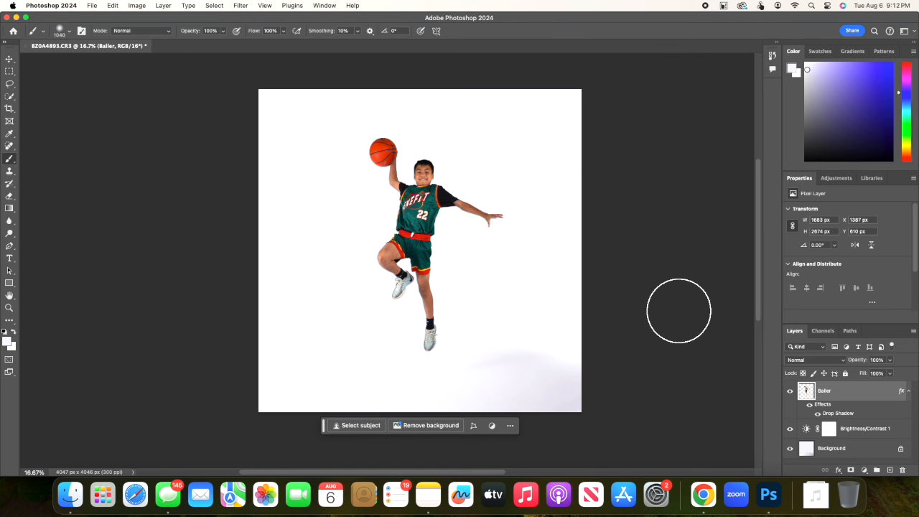
- Export the finished image as a JPG at the highest quality setting
{"action": "left_click", "coordinate": [91, 5]}
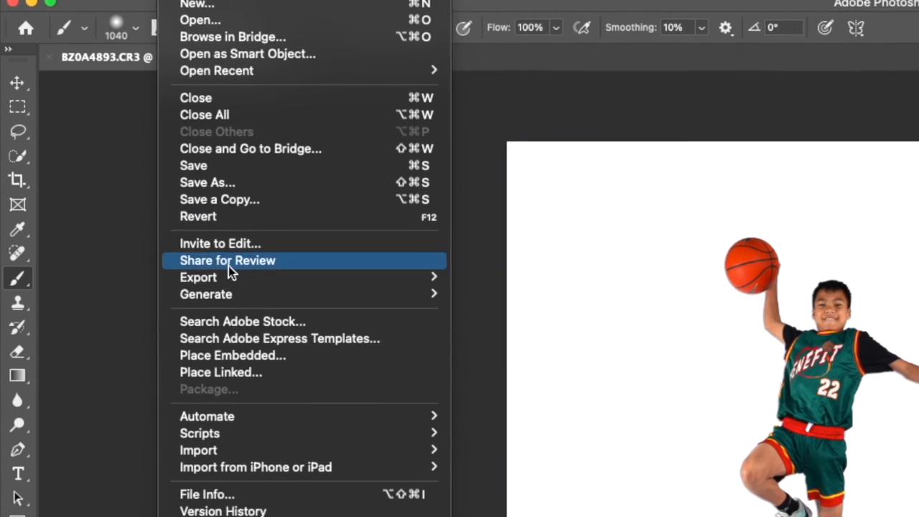
{"action": "mouse_move", "coordinate": [208, 277]}
{"action": "left_click", "coordinate": [368, 195]}
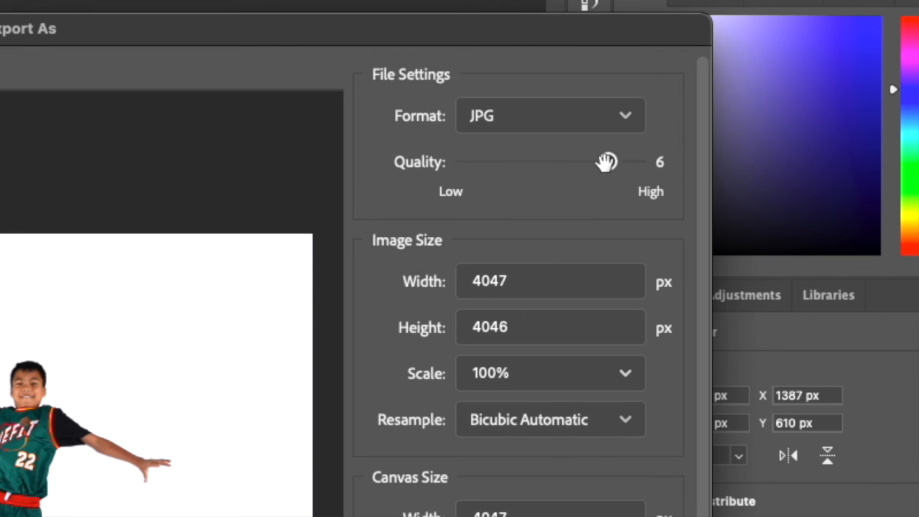
{"action": "left_click_drag", "start_coordinate": [606, 163], "coordinate": [636, 162]}
{"action": "scroll", "coordinate": [500, 407], "scroll_direction": "down", "scroll_amount": 2}
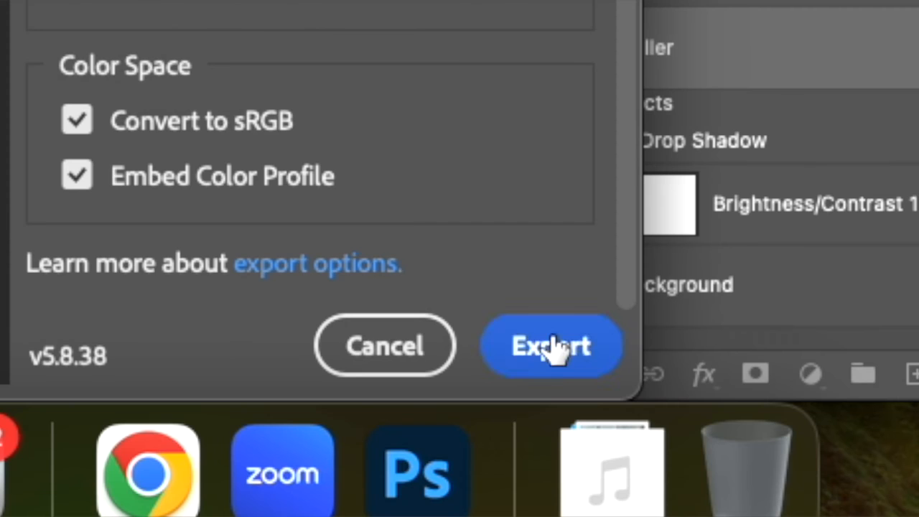
{"action": "left_click", "coordinate": [553, 347]}
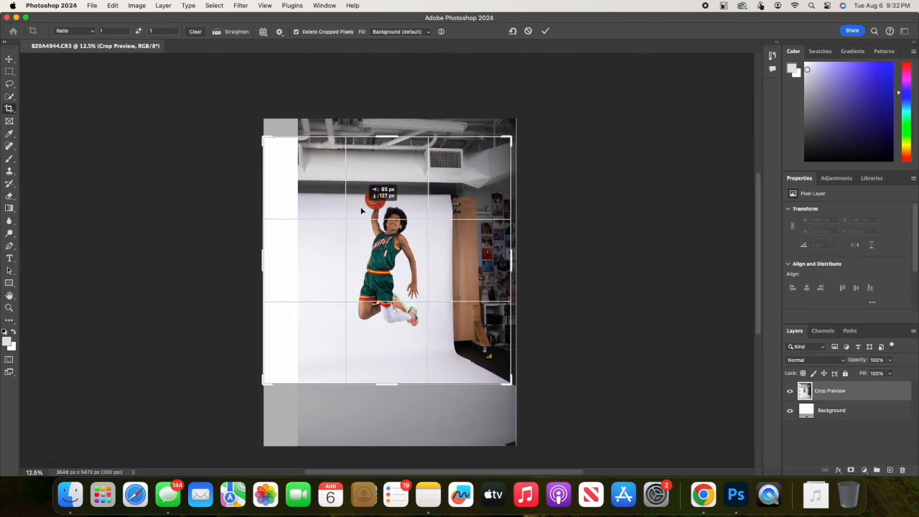
- Crop the second player photo to a 1:1 square and marquee-select the cluttered studio strip along its right side
{"action": "key", "text": "Return"}
{"action": "key", "text": "m"}
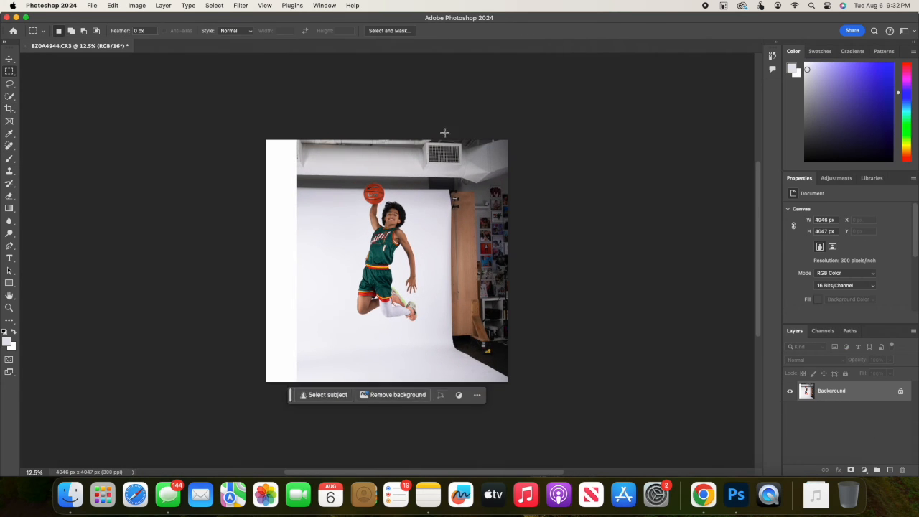
{"action": "mouse_move", "coordinate": [442, 131]}
{"action": "left_mouse_down"}
{"action": "mouse_move", "coordinate": [519, 140]}
{"action": "mouse_move", "coordinate": [509, 391]}
{"action": "left_mouse_up"}
{"action": "right_click", "coordinate": [481, 338]}
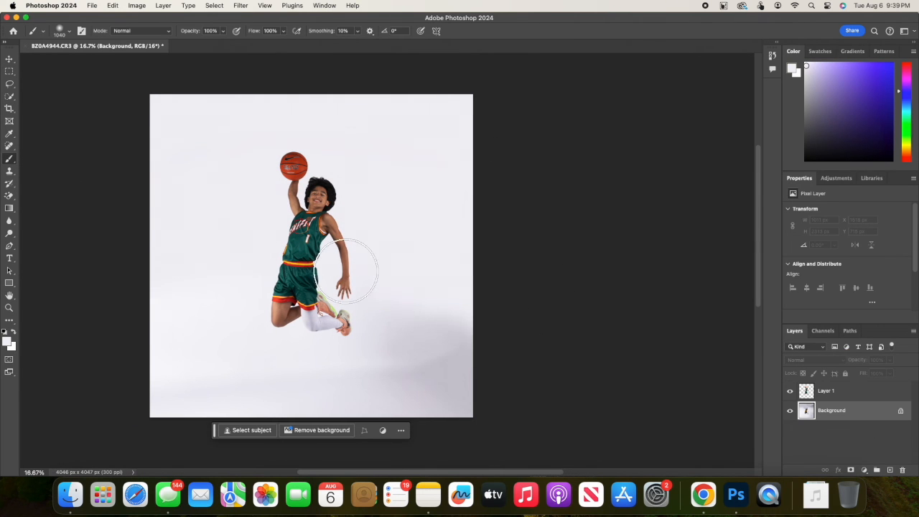